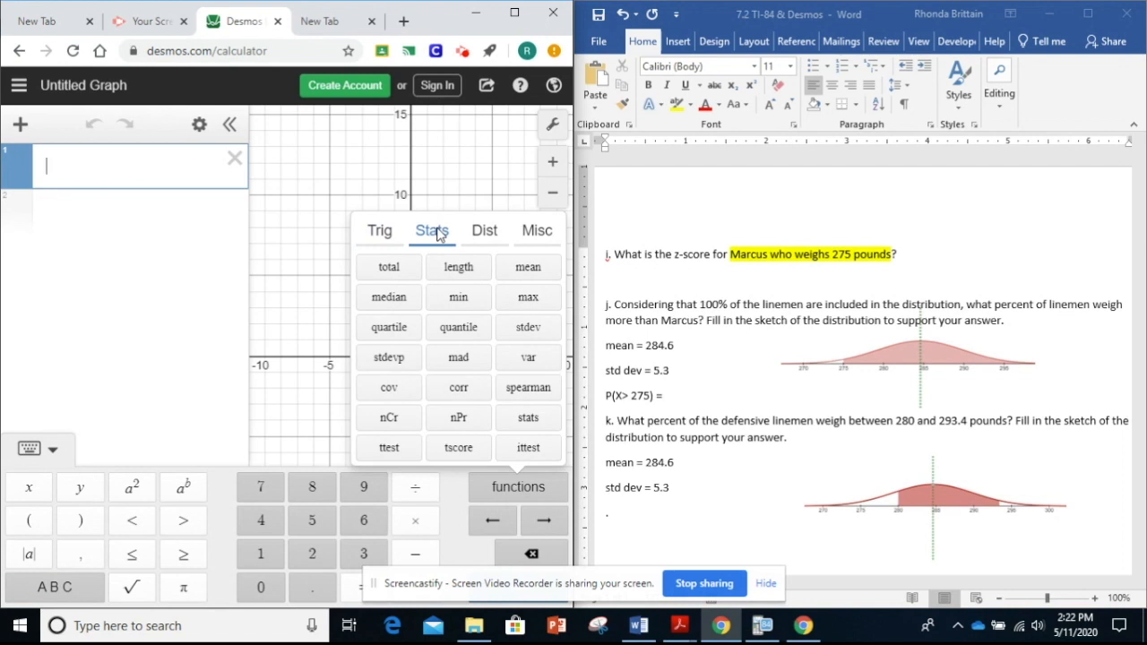
- Enter a normal distribution with mean 286.4 and standard deviation 5.3, and enable its cumulative probability calculation
left_click(489, 235)
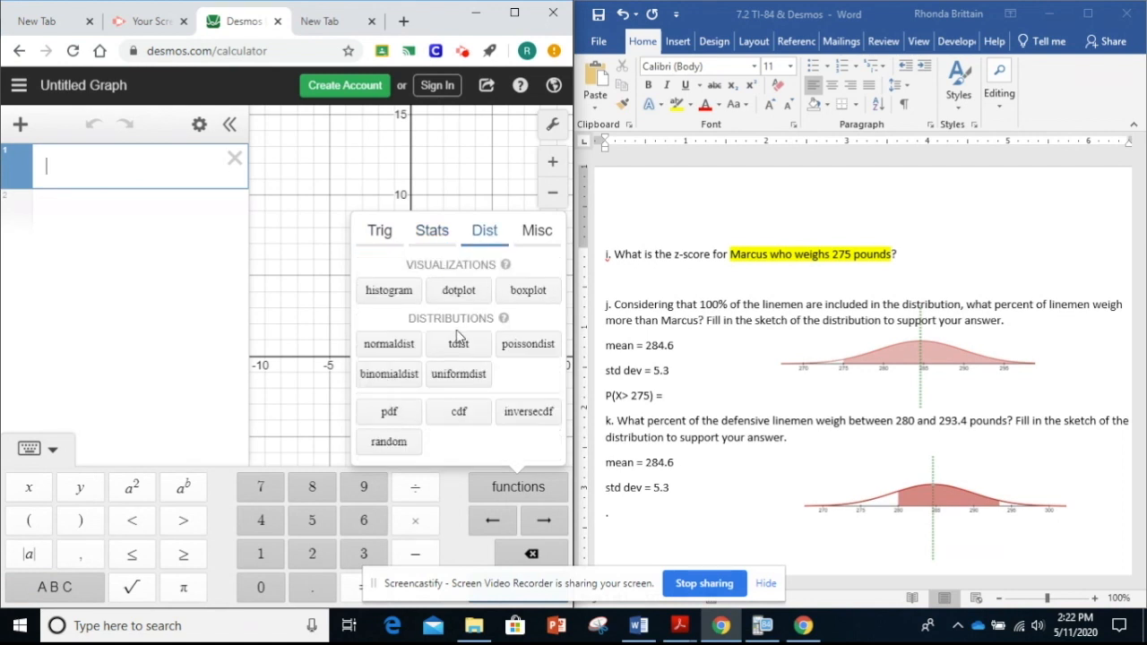
left_click(392, 351)
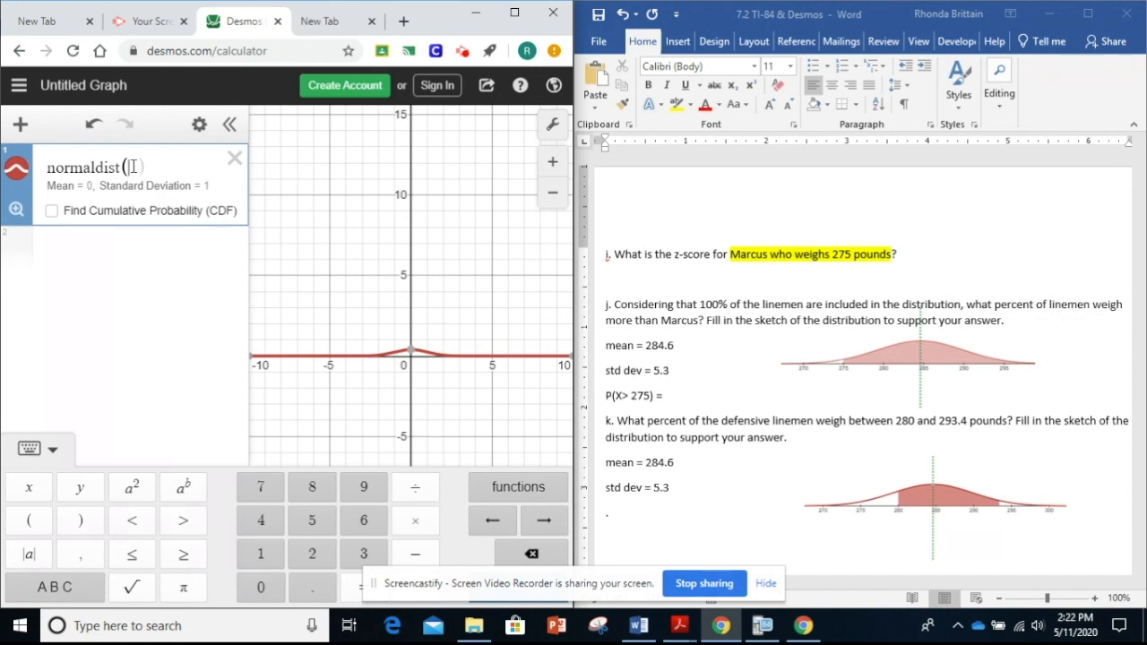
type("286.4")
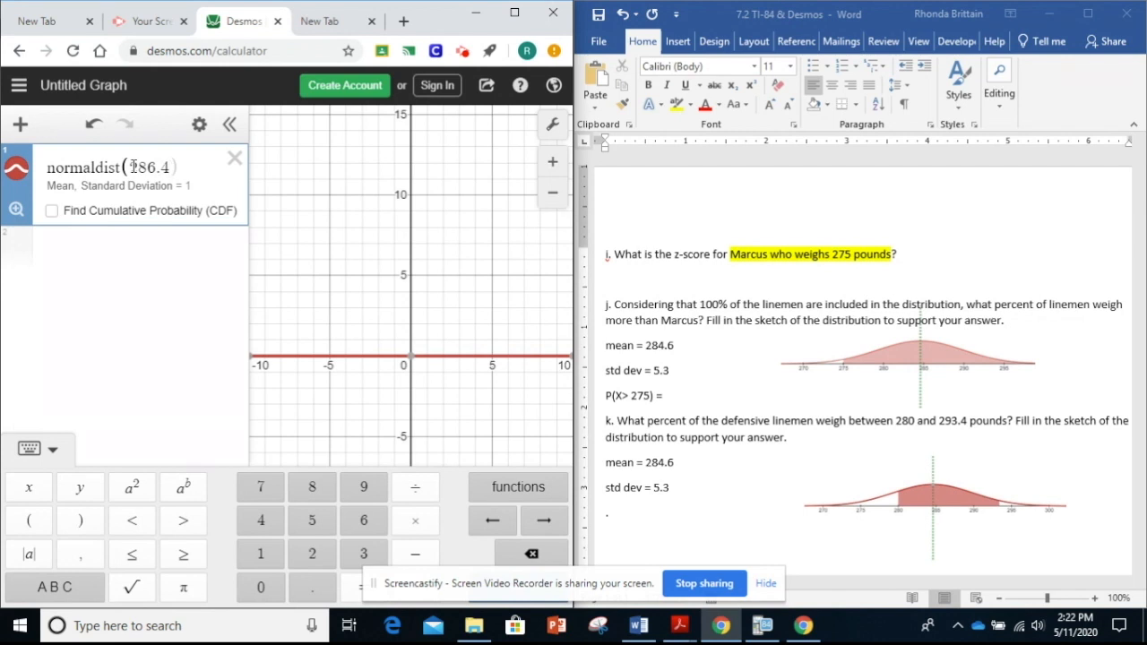
type(",")
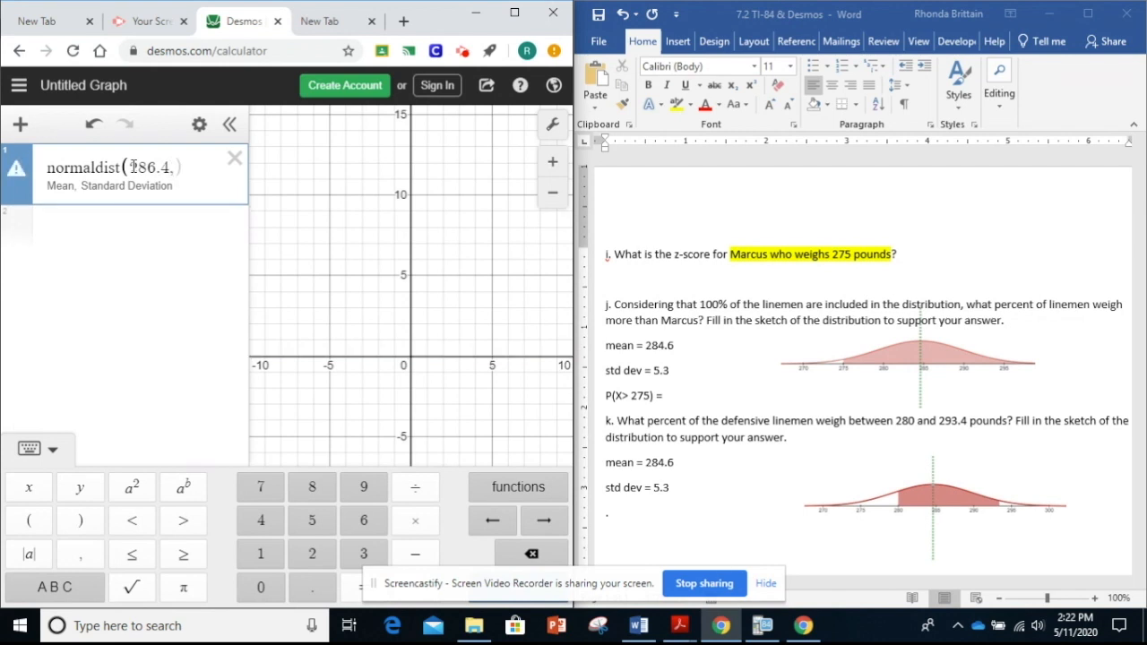
type("5.3")
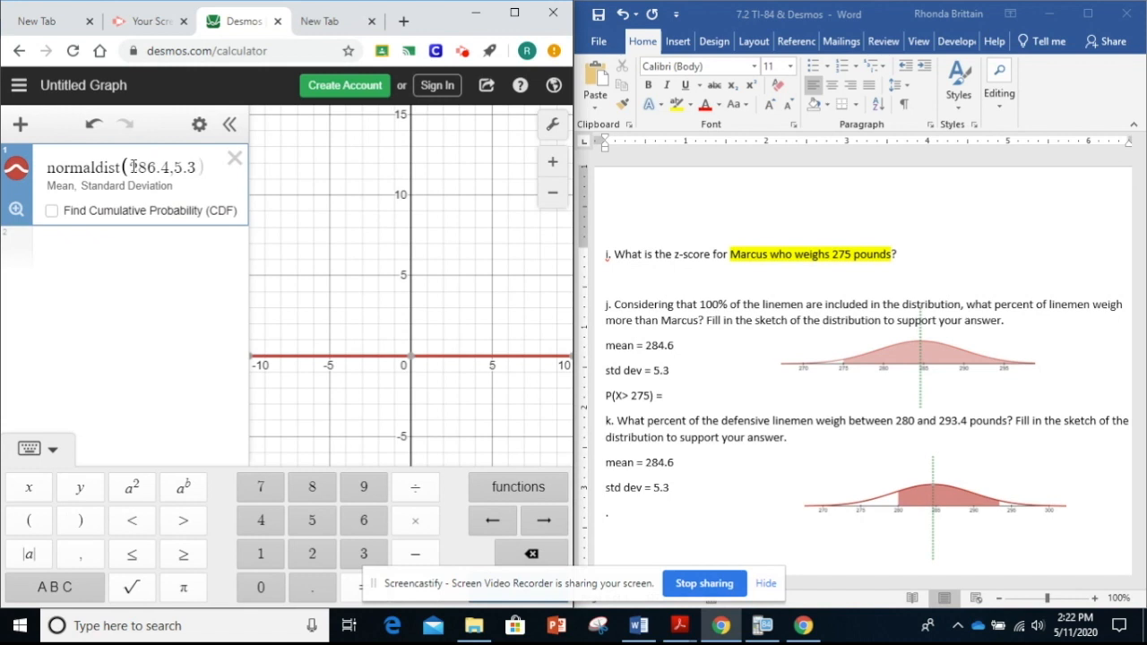
left_click(52, 212)
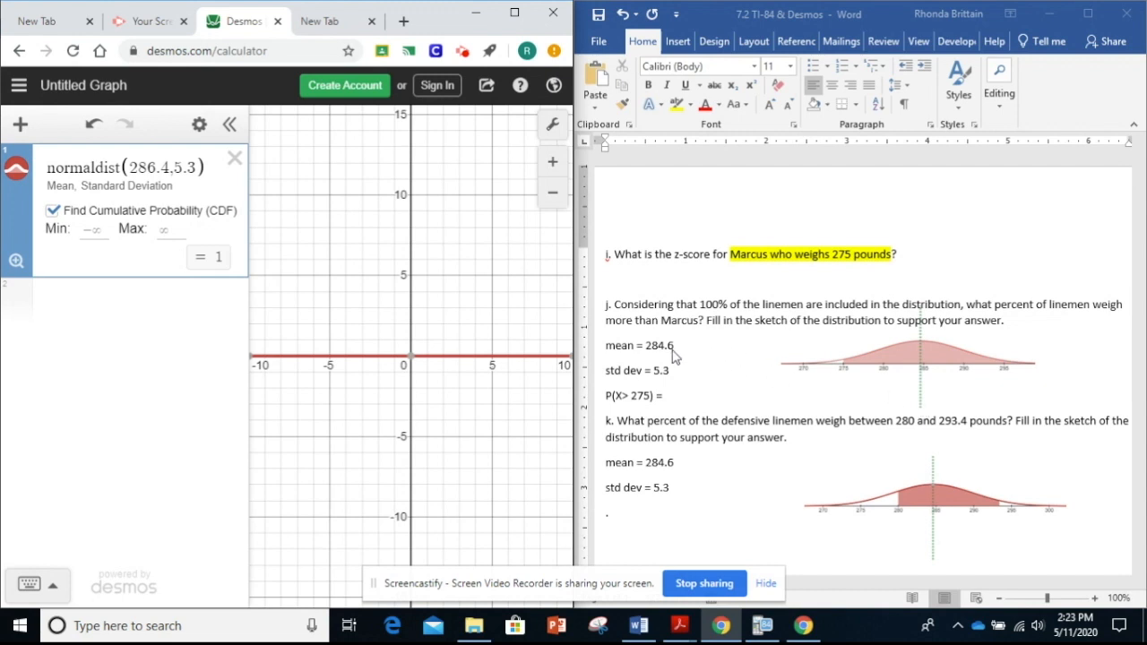
- Correct the normal distribution's mean to 284.6
left_click(147, 167)
key("BackSpace")
key("BackSpace")
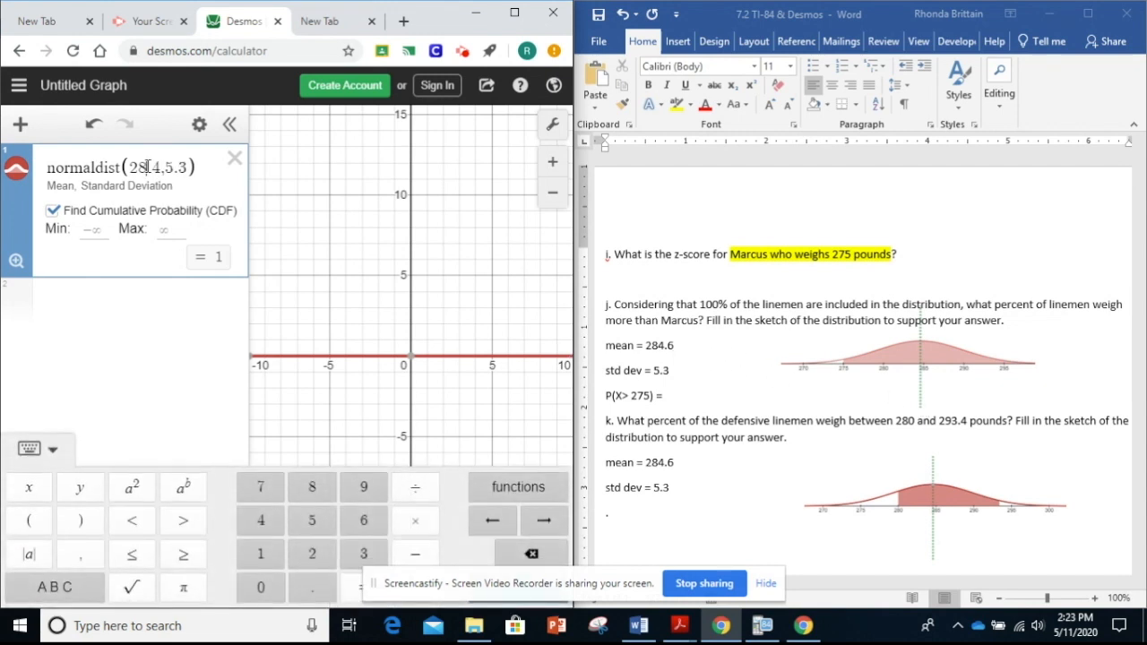
type("4.")
key("BackSpace")
type("6")
left_click(1125, 368)
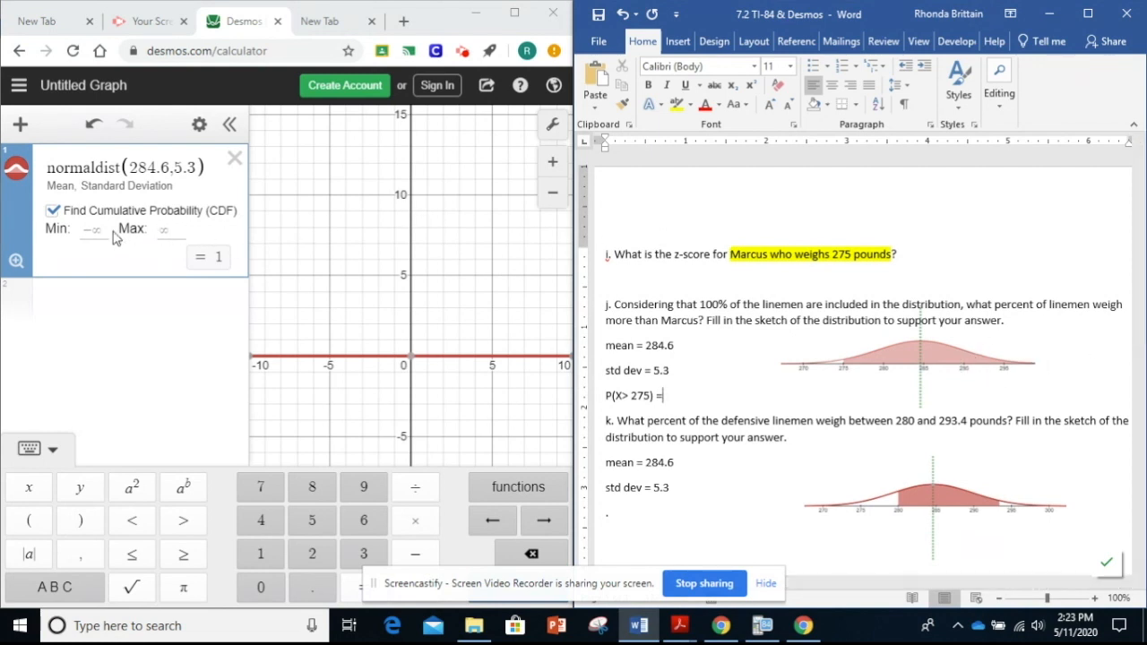
- Set the cumulative probability's minimum to 275 and try to enter infinity as its maximum
left_click(89, 230)
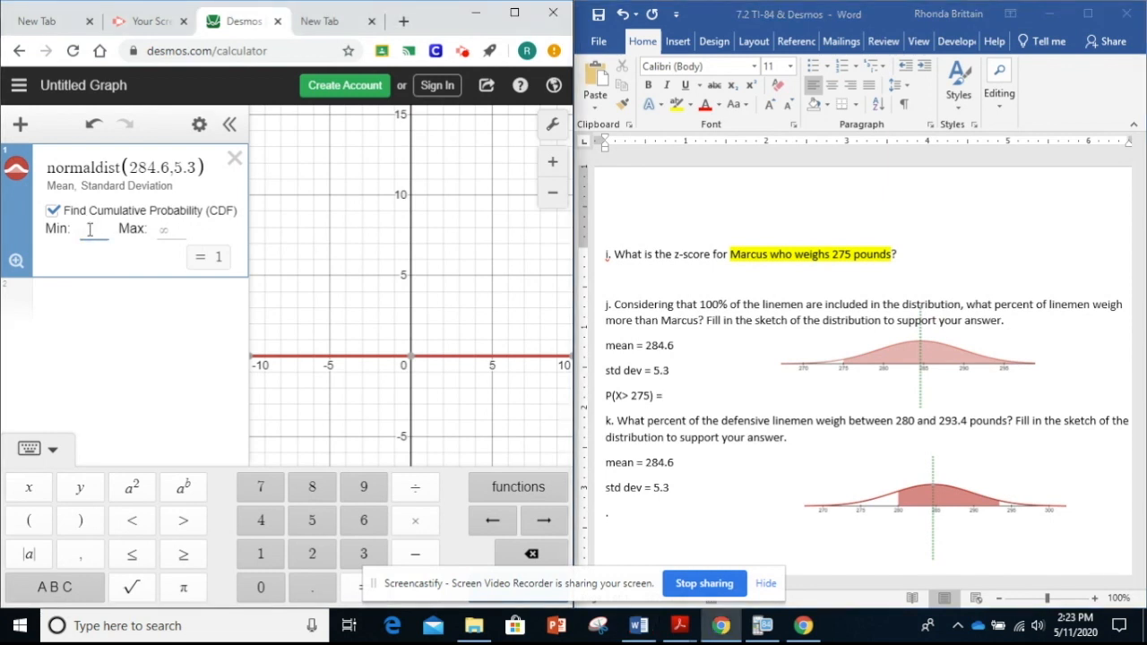
type("275")
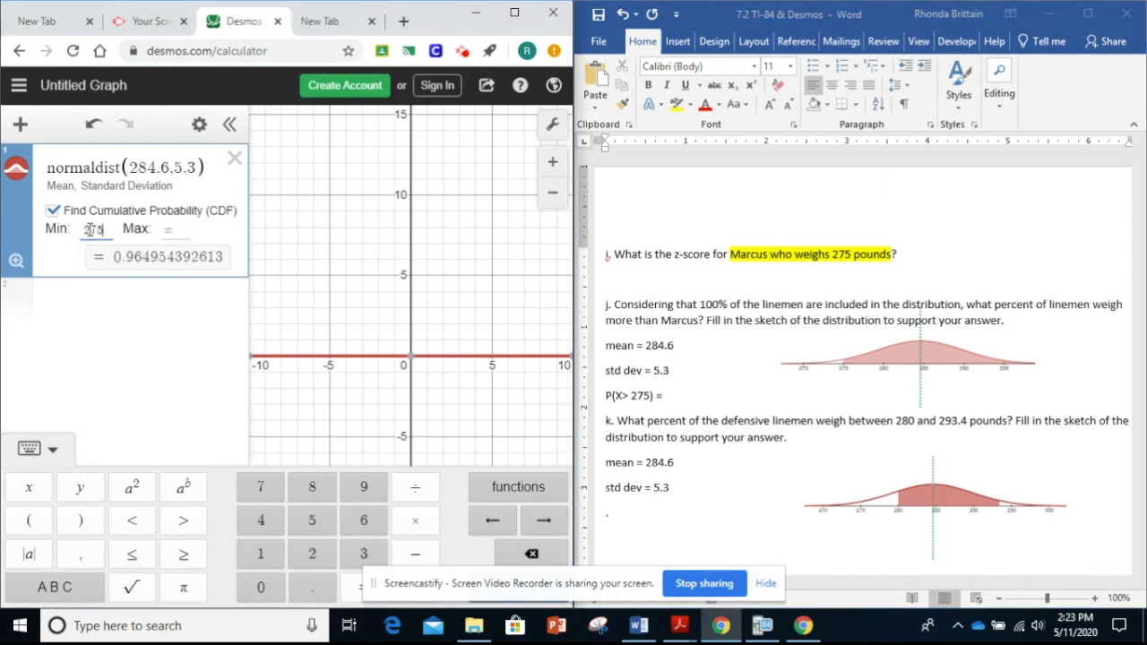
left_click(184, 229)
type("in")
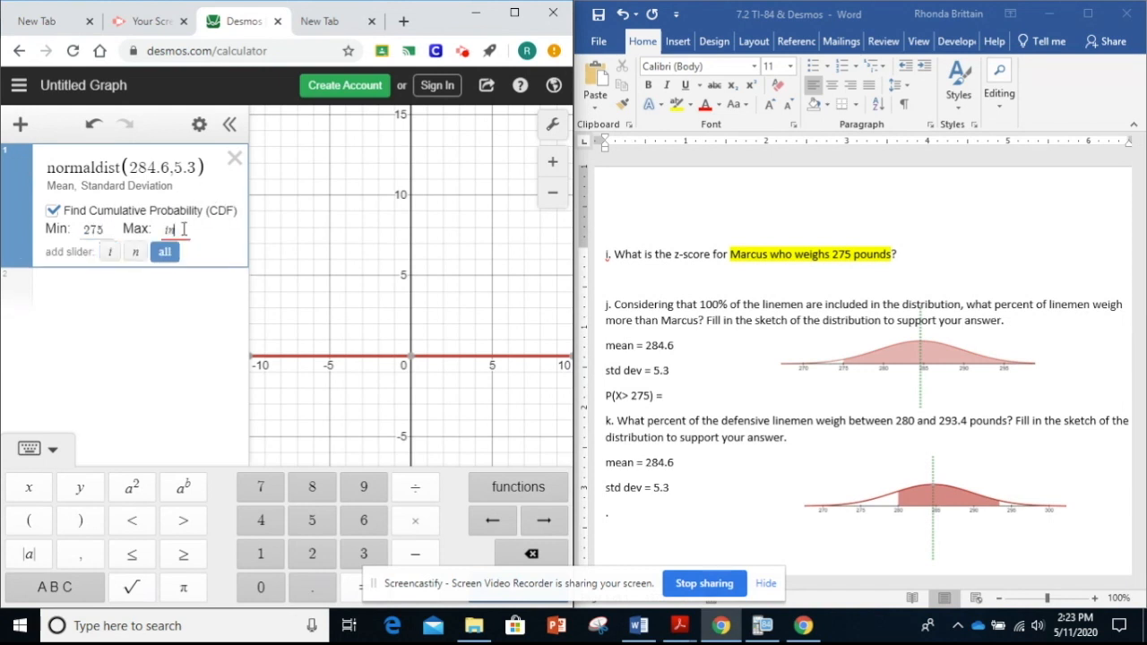
type("finity")
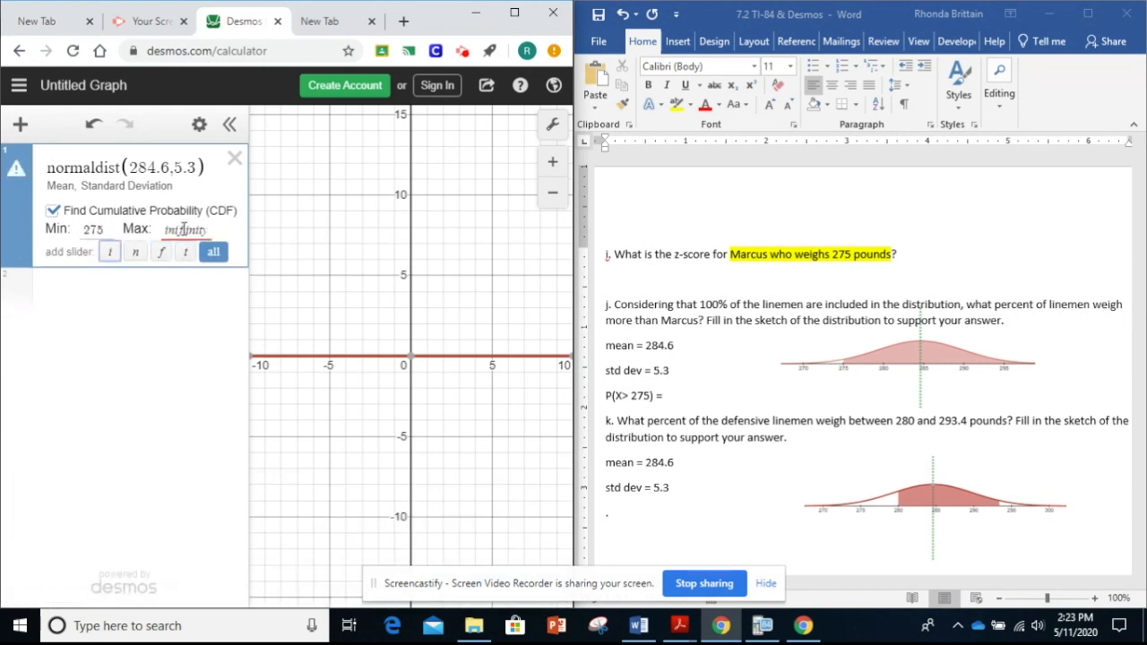
left_click(212, 211)
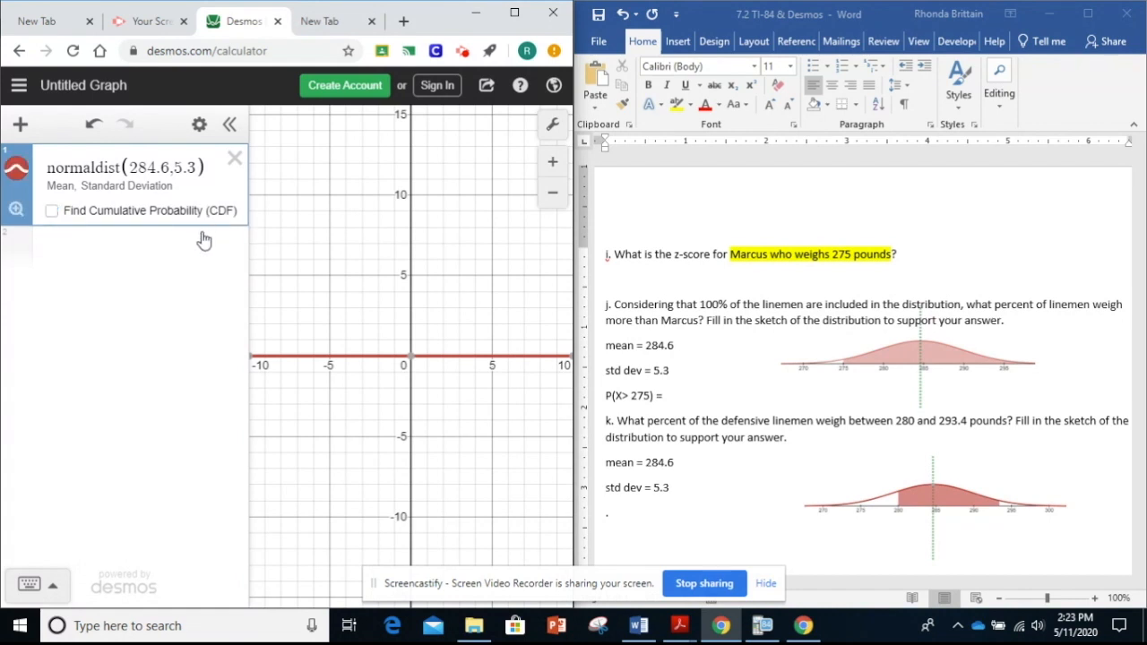
left_click(52, 211)
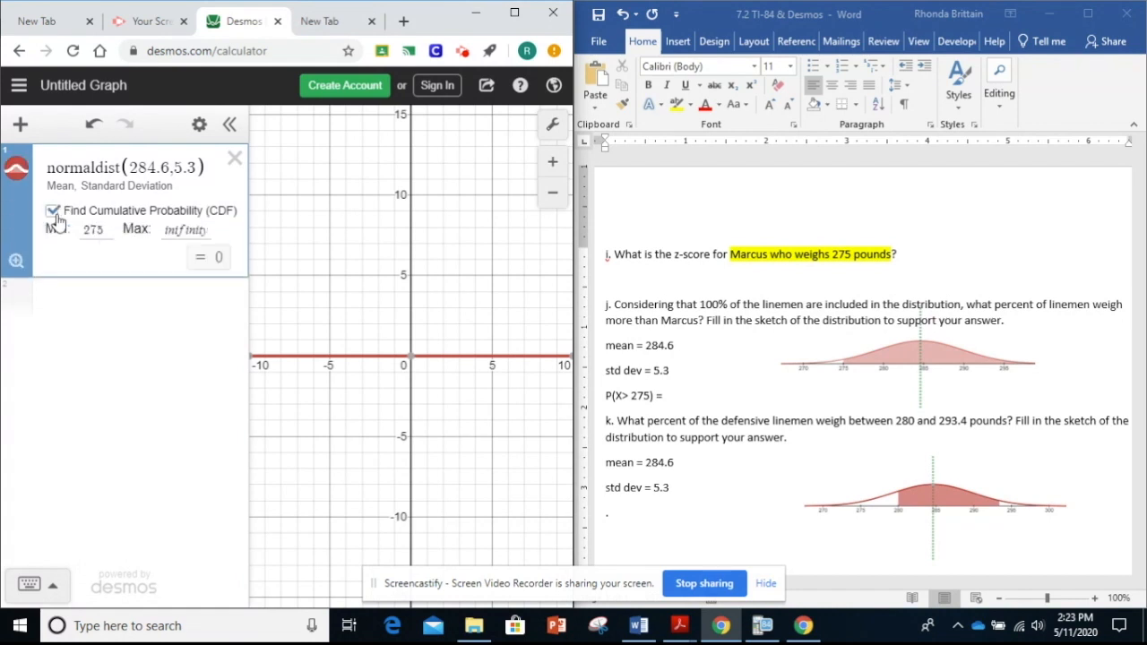
- Correct the misspelled maximum of the cumulative probability to infinity
left_click(207, 231)
key("BackSpace")
key("BackSpace")
key("BackSpace")
key("BackSpace")
key("BackSpace")
key("BackSpace")
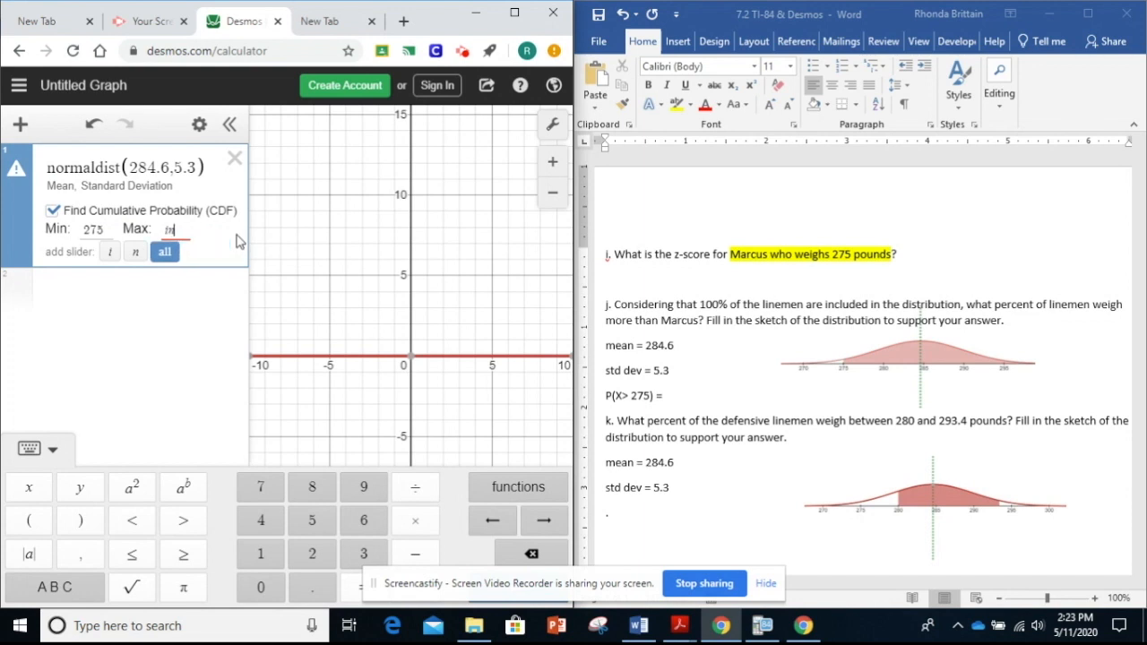
type("finity")
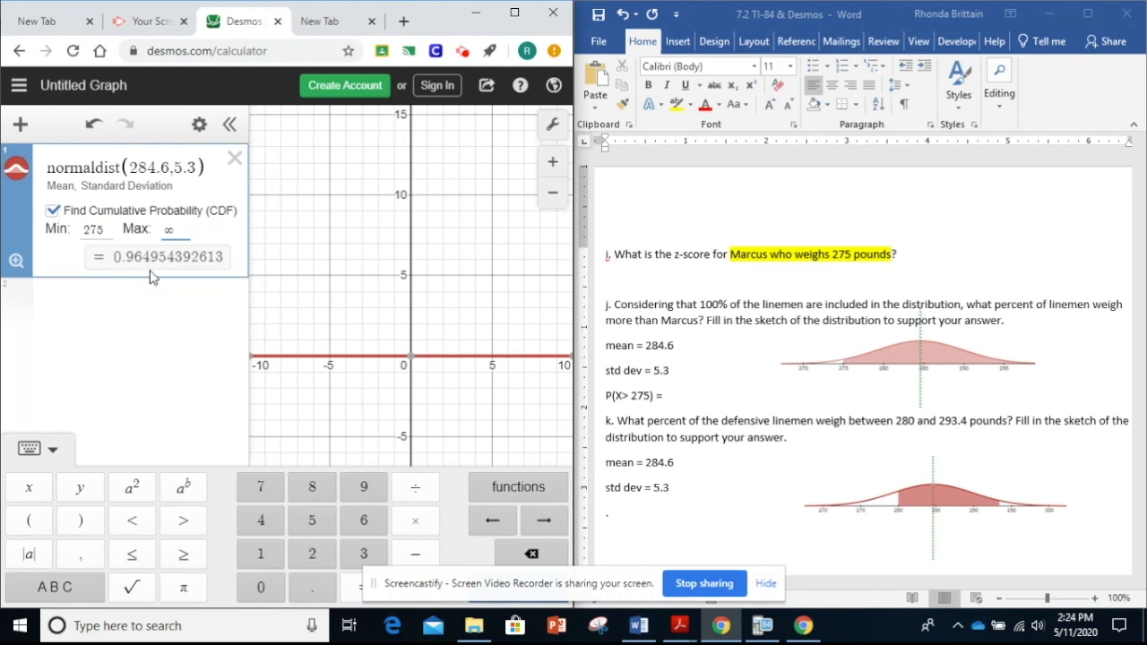
- In the Word document, complete P(X> 275) with .9650 and add a line stating that 96.50% of linemen weigh more, ending with the player's name
left_click(670, 403)
type(".9650")
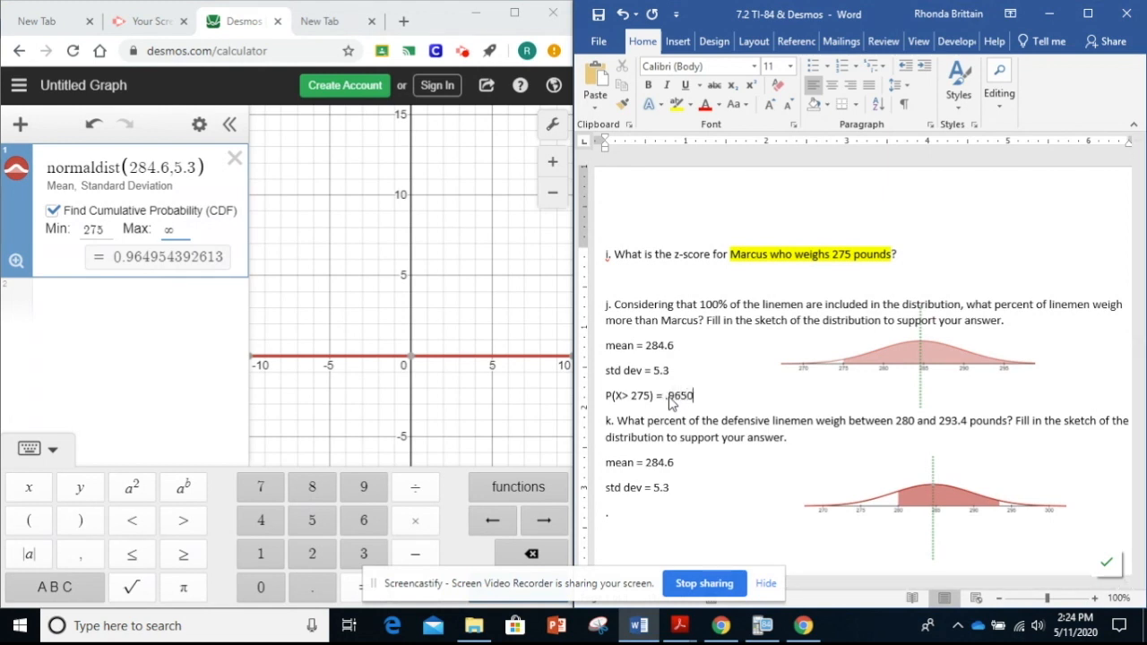
key("Return")
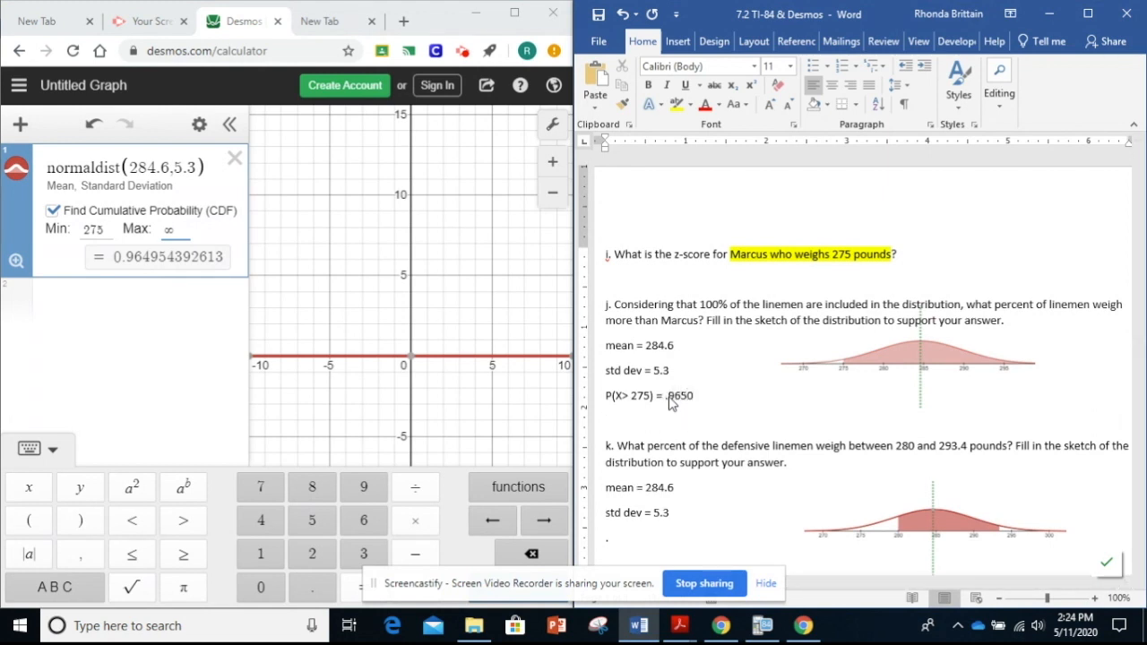
type("96.50% of linemen")
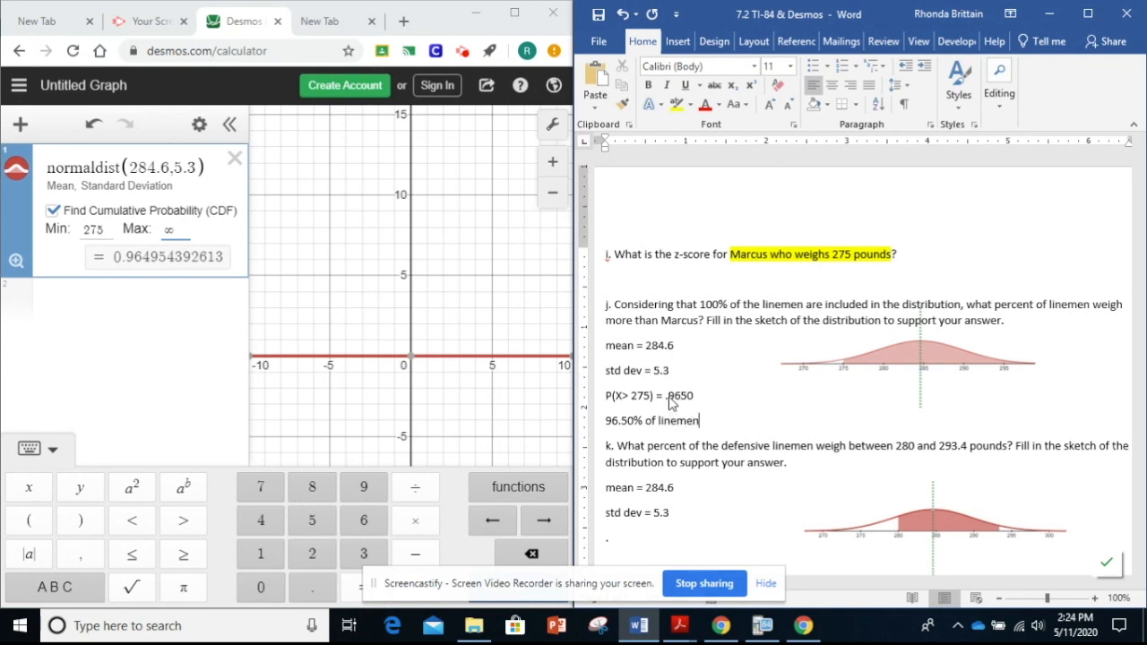
type(" wi")
type("igh more Mar")
type("cus.")
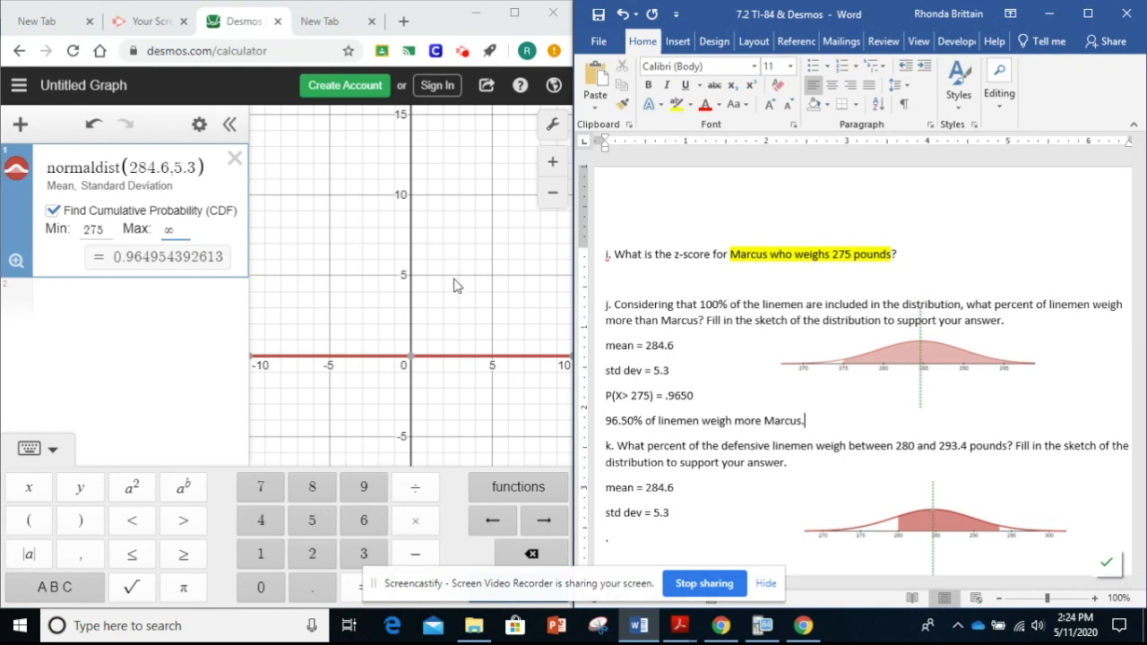
- Maximize the Desmos window and set the graph's x-axis range from 268 to 301
left_click(515, 13)
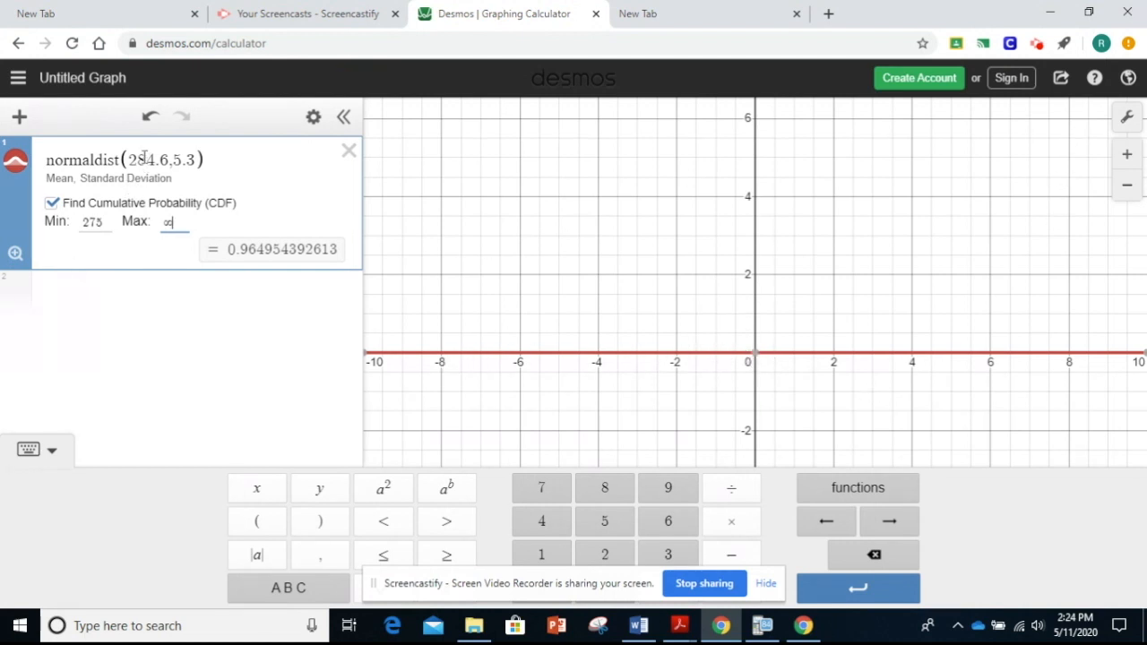
left_click(1124, 121)
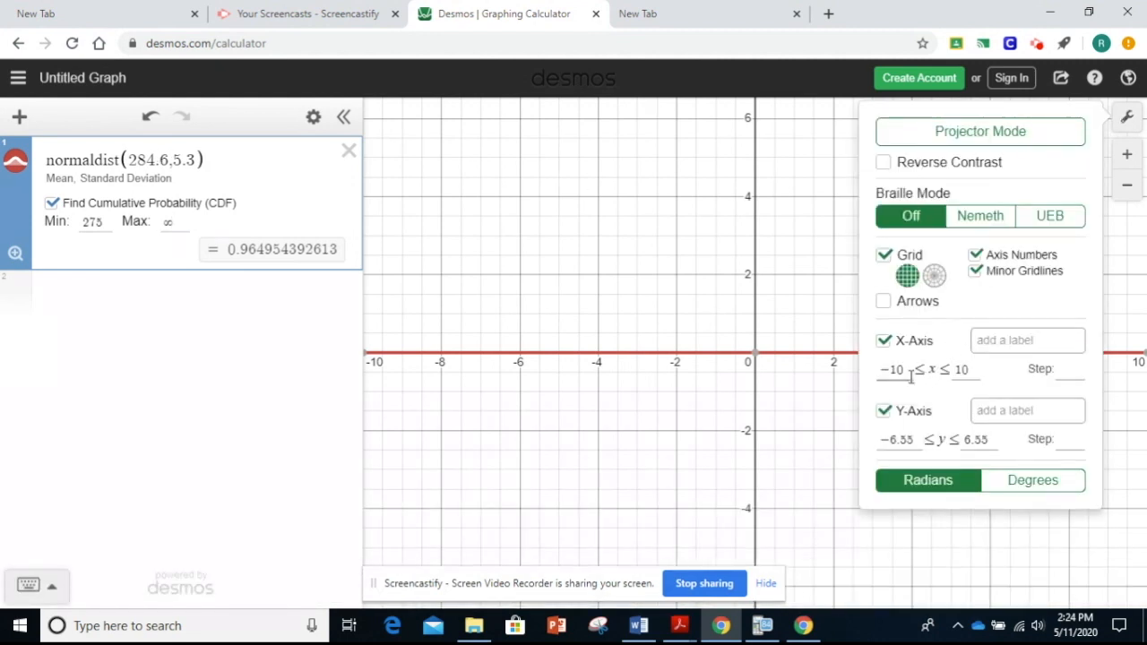
left_click_drag(909, 370, 863, 365)
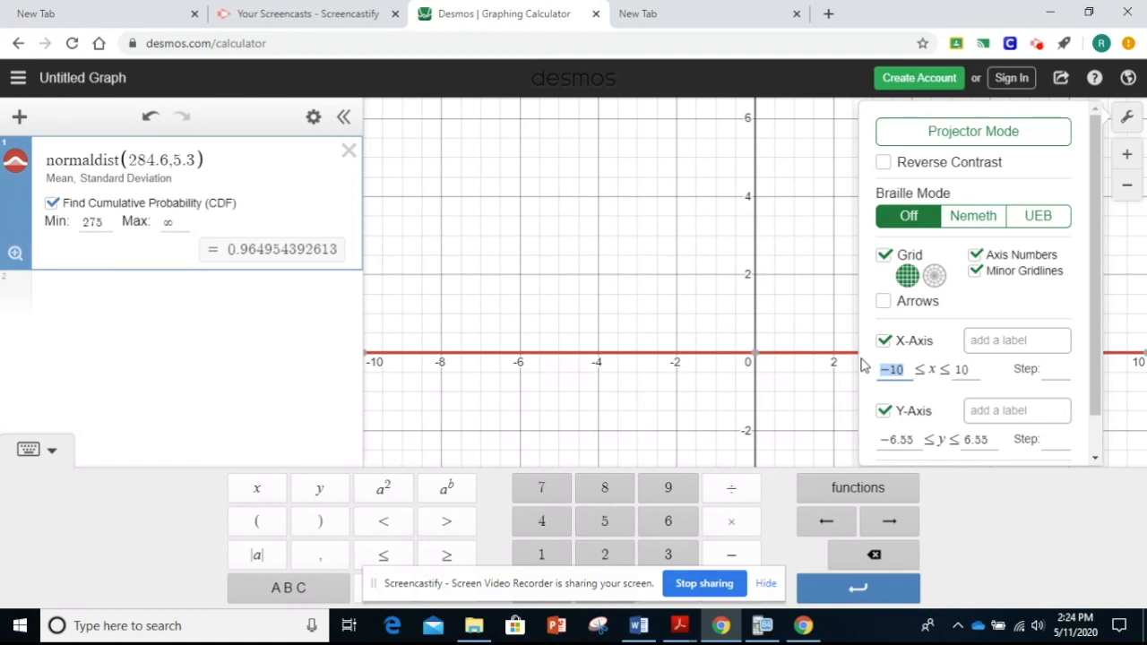
type("268")
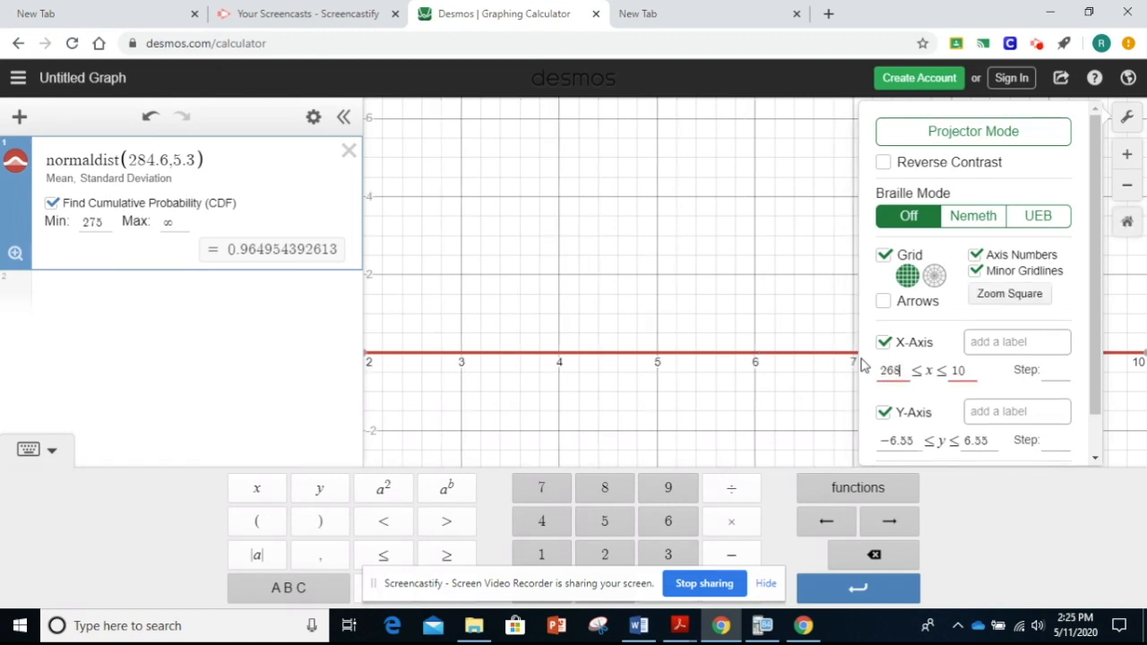
double_click(955, 369)
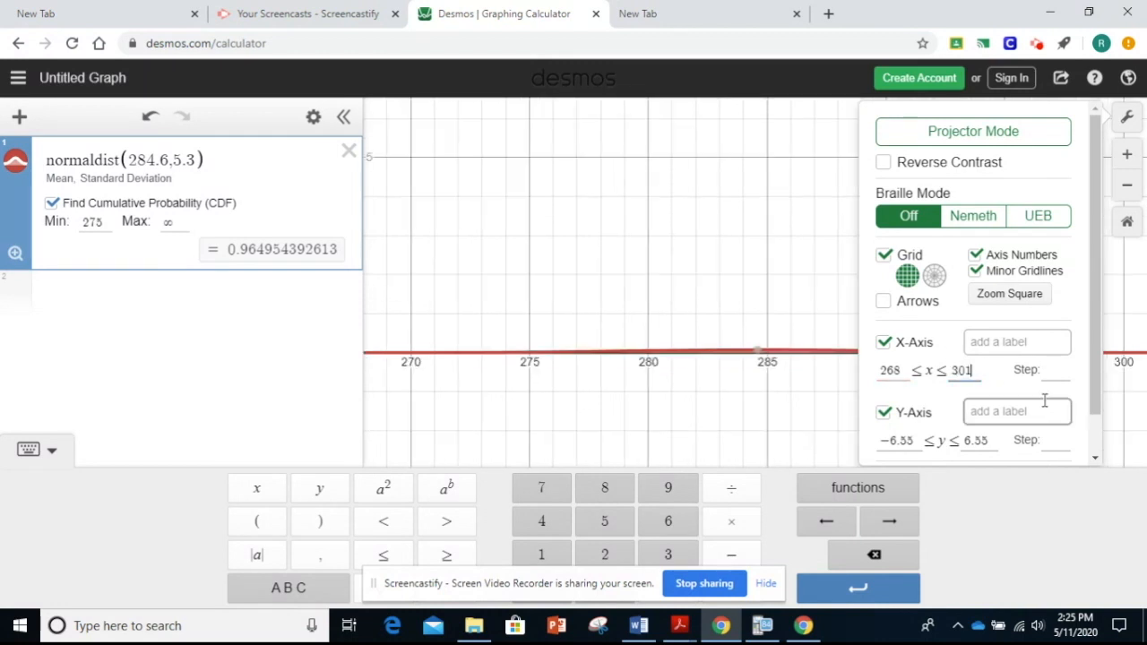
- Set the graph's y-axis range from -1 to .4 and reposition the shaded curve slightly lower in view
double_click(912, 440)
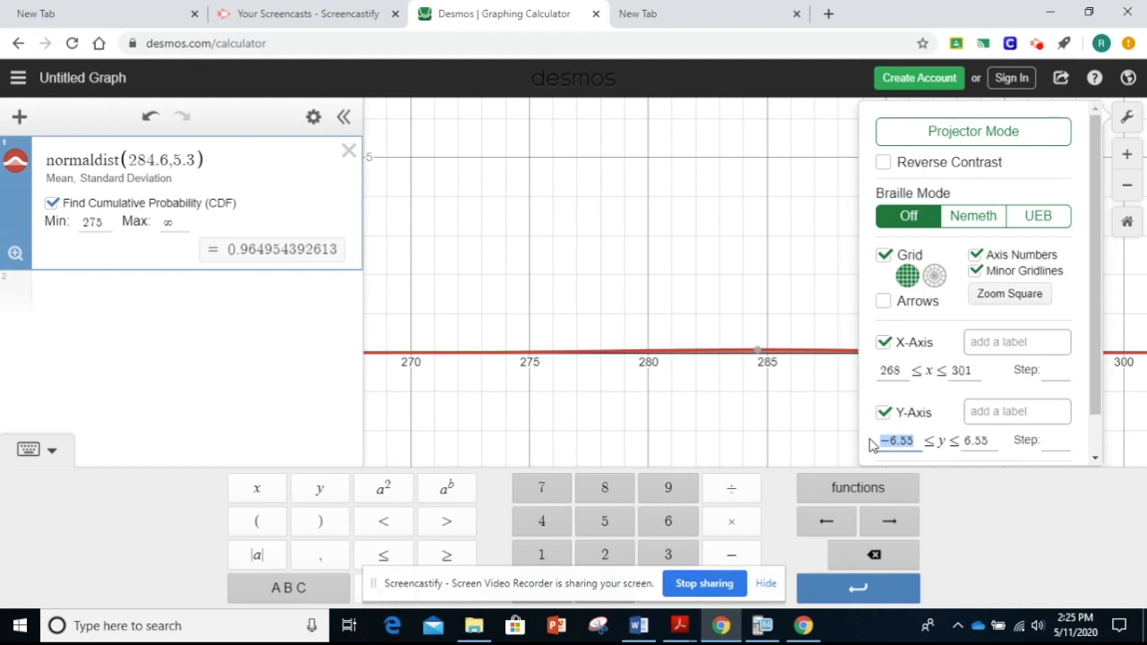
type("-1")
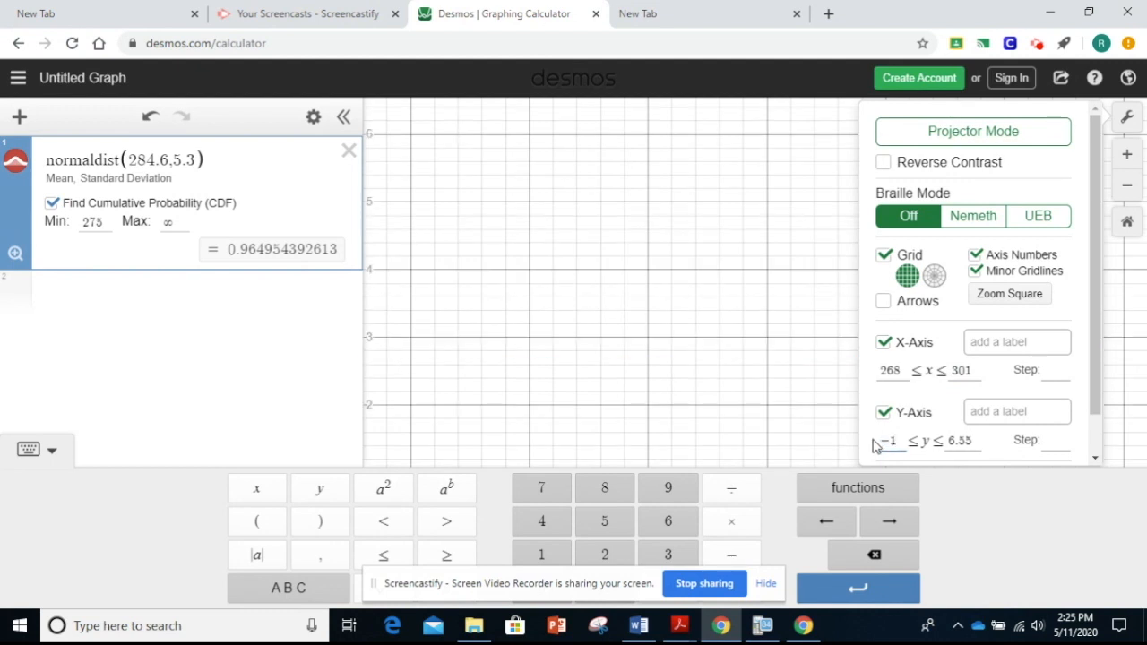
double_click(959, 440)
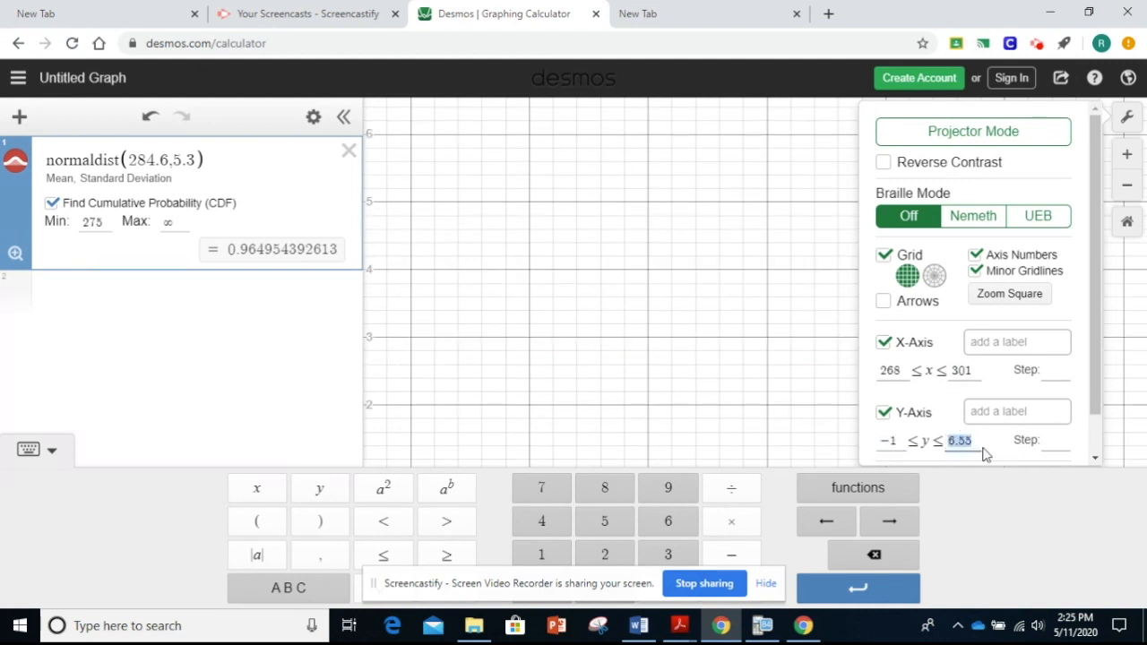
key("BackSpace")
type(".4")
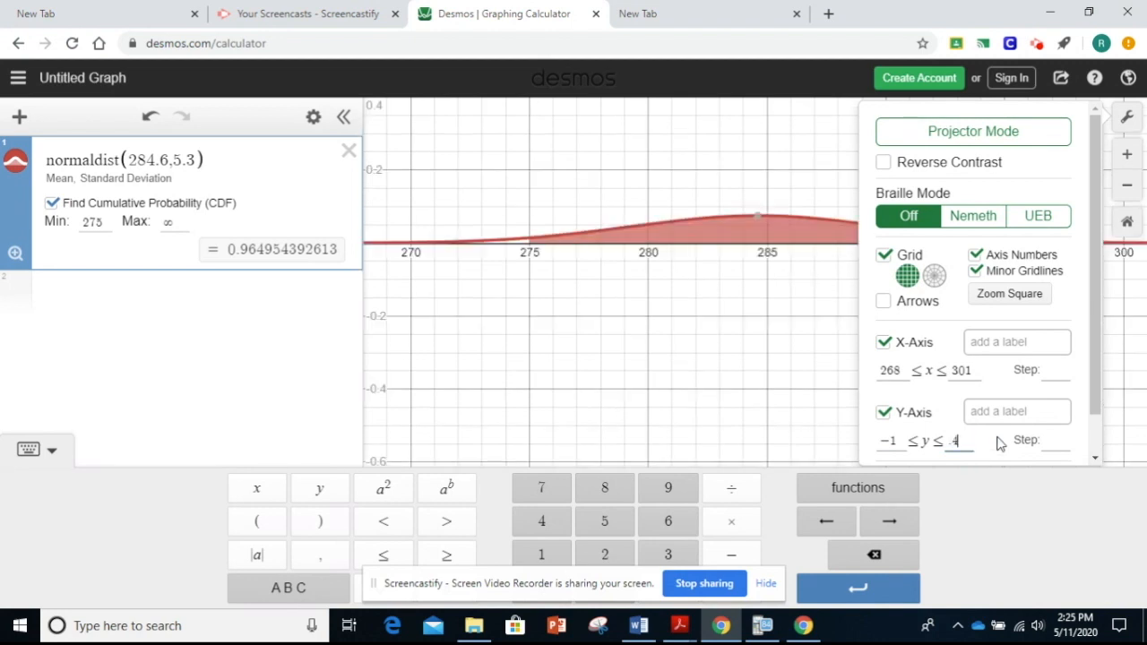
left_click(781, 372)
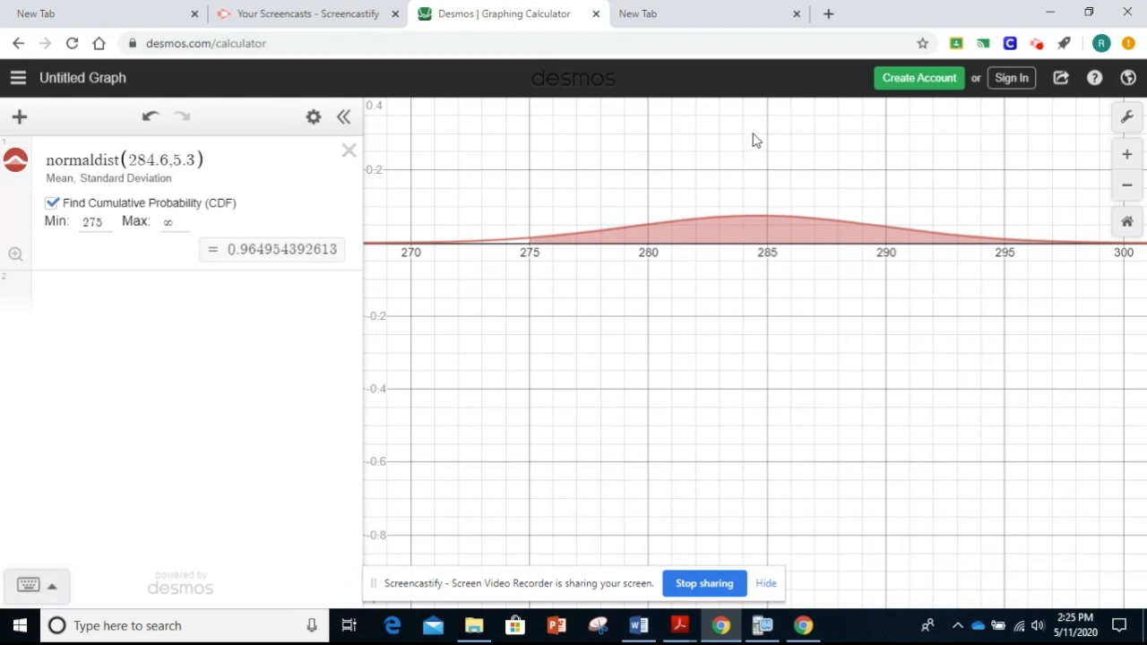
left_click_drag(760, 243, 772, 301)
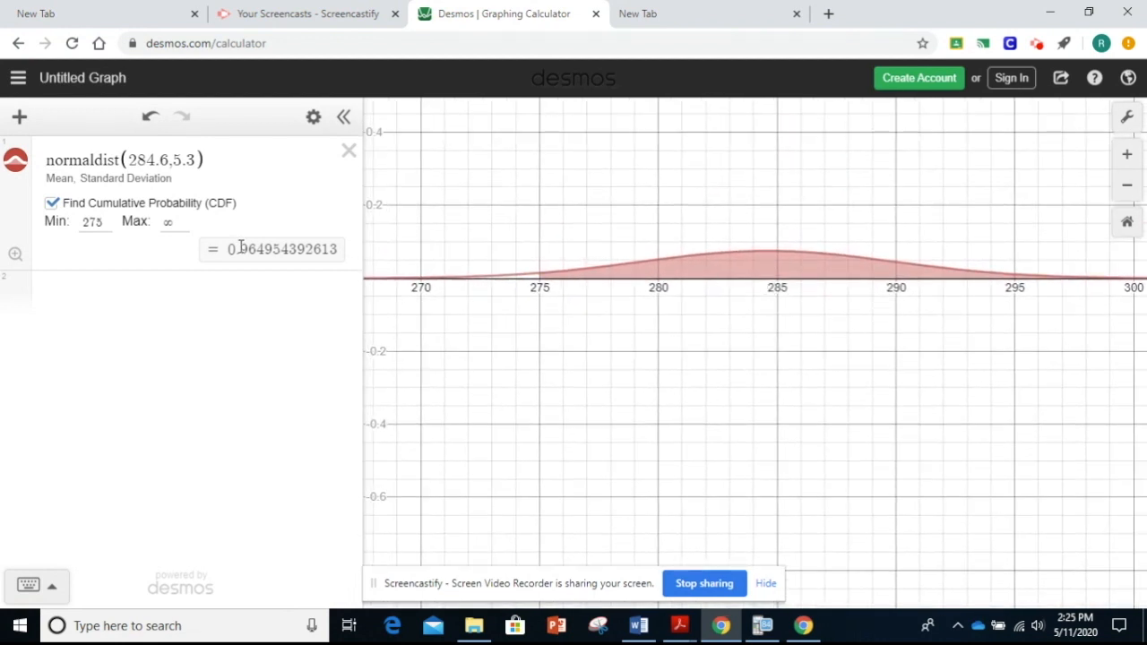
- Restore the Desmos window to its smaller size and bring question k into view in the Word document
left_click(1088, 13)
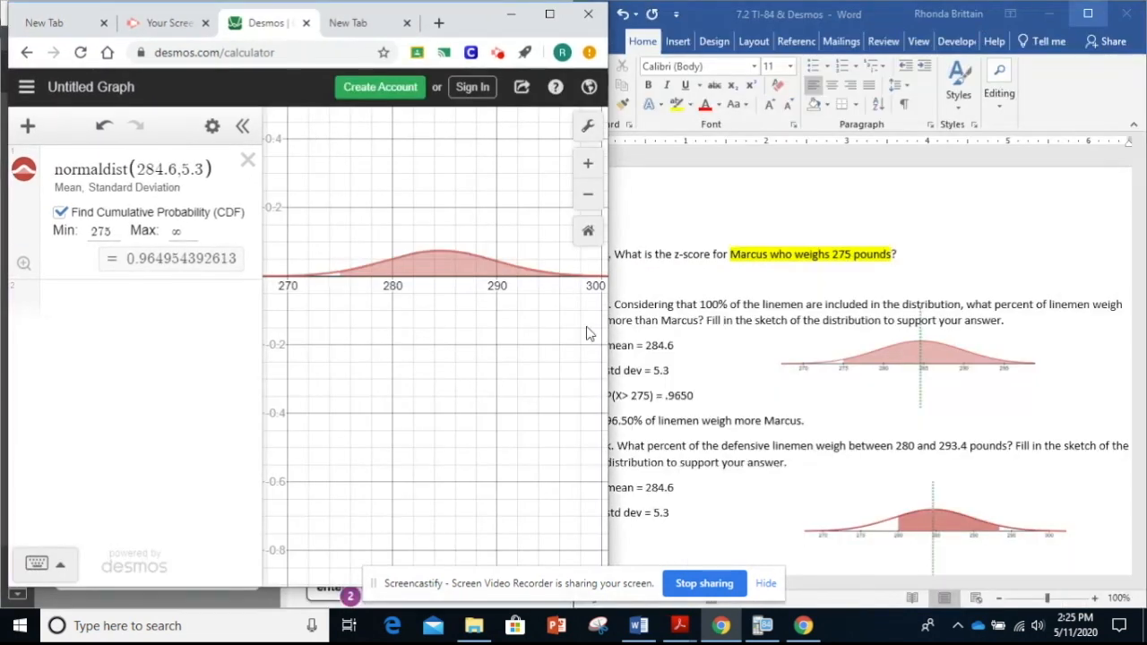
left_click(809, 407)
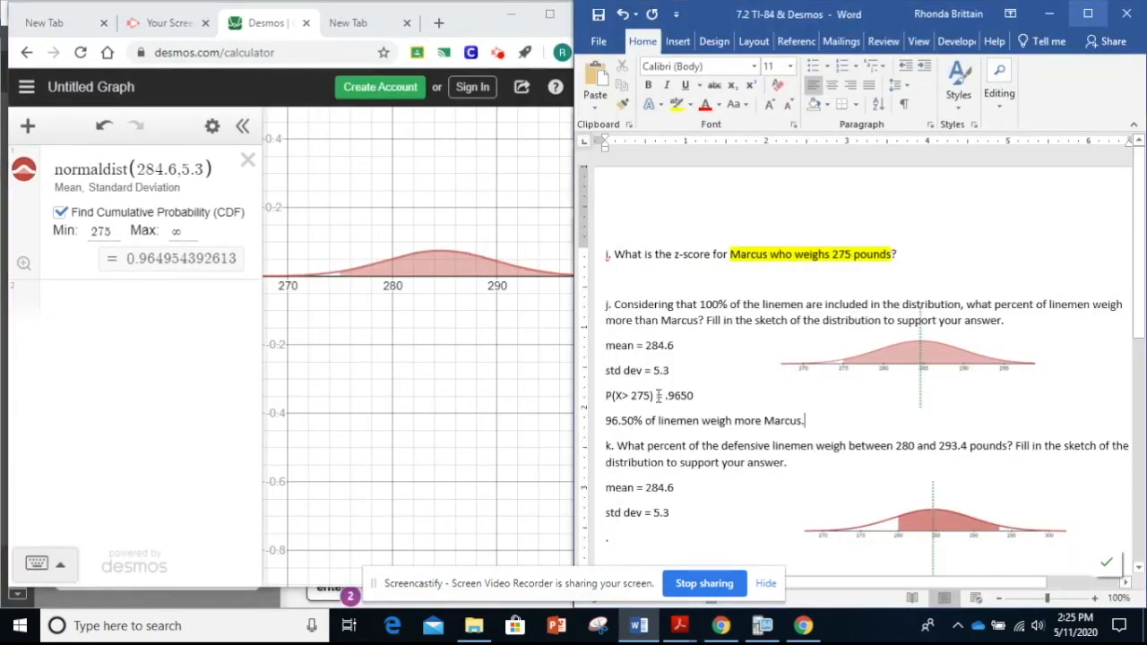
scroll(767, 473, "down", 1)
scroll(767, 473, "down", 2)
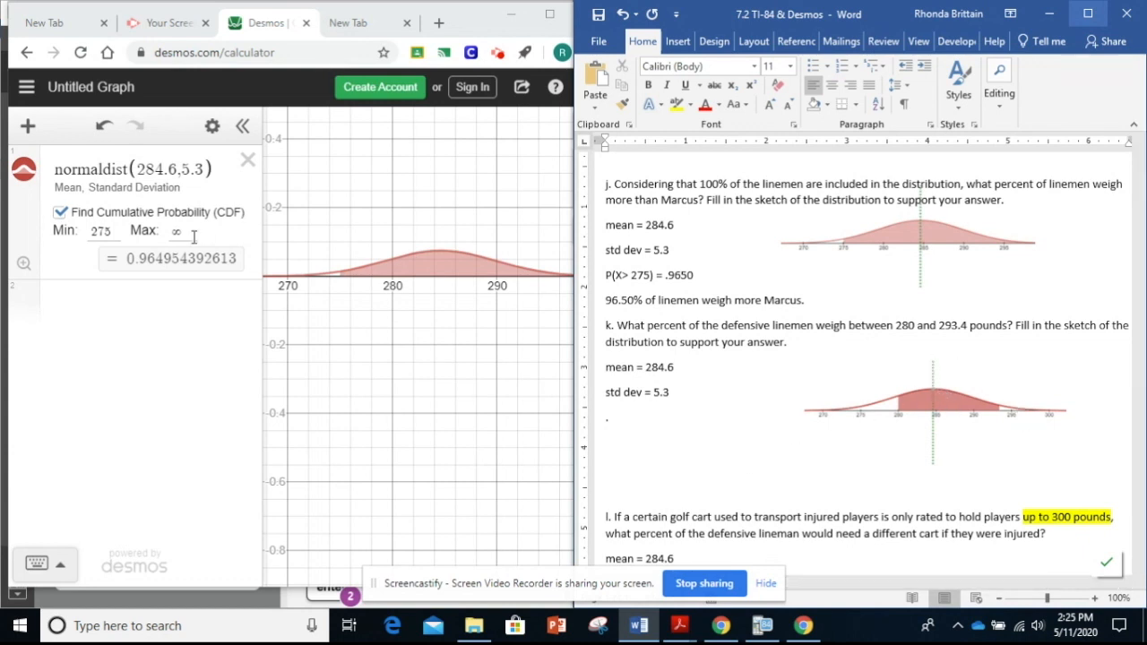
- In the Desmos graphing calculator, set the cumulative probability bounds to a minimum of 280 and a maximum of 293.4
double_click(106, 230)
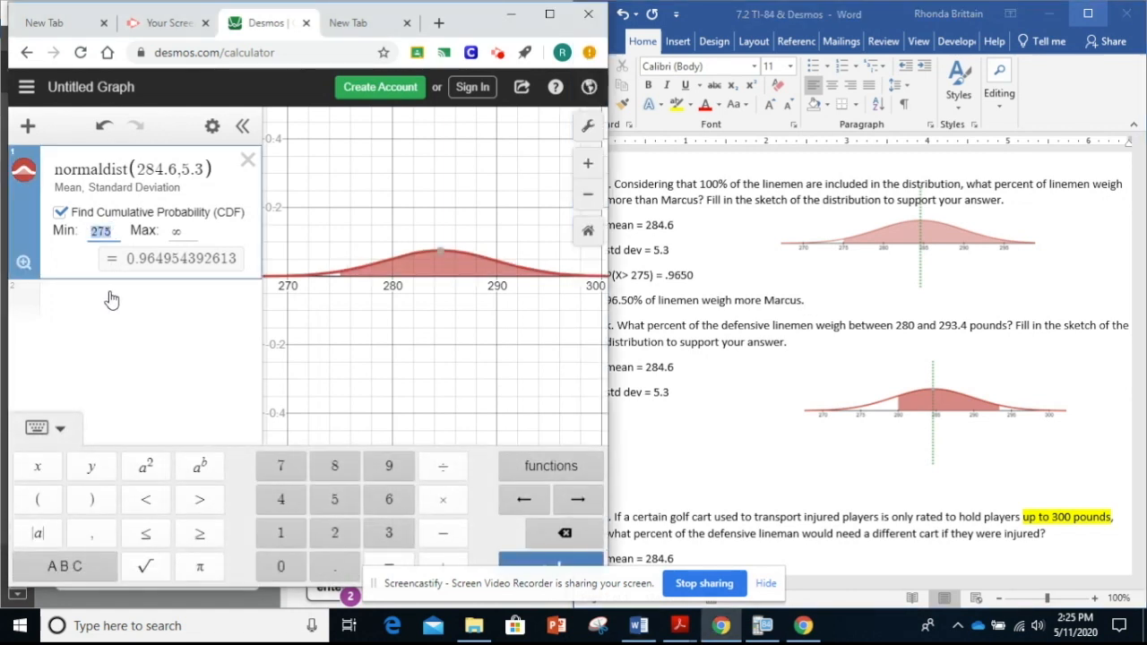
type("280")
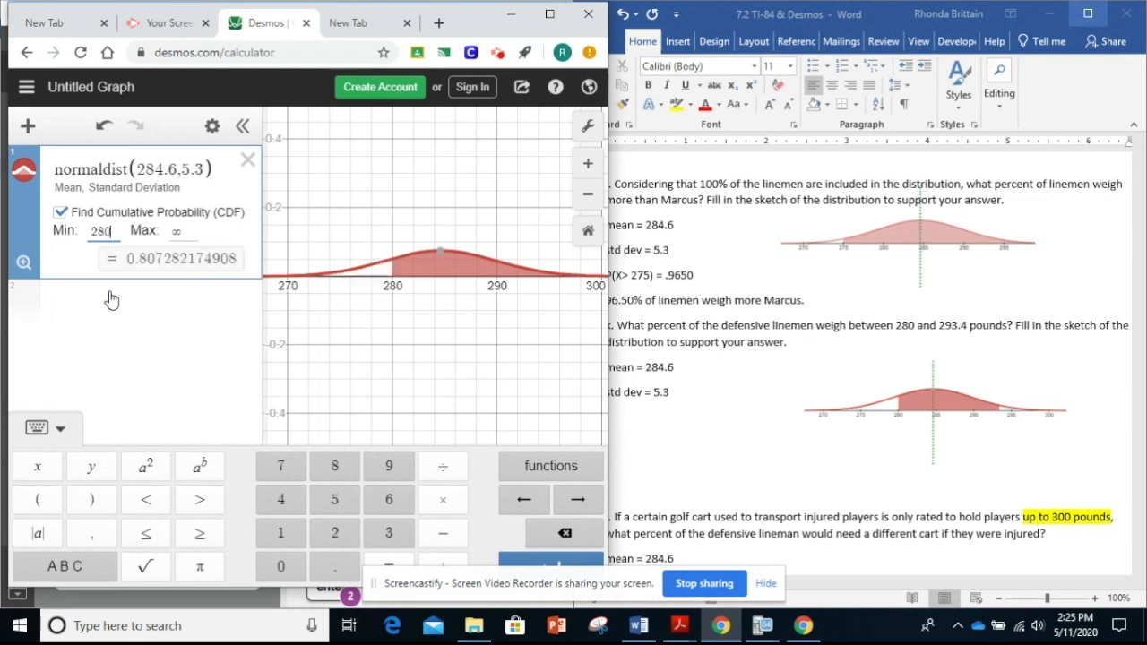
left_click(185, 230)
type("293.4")
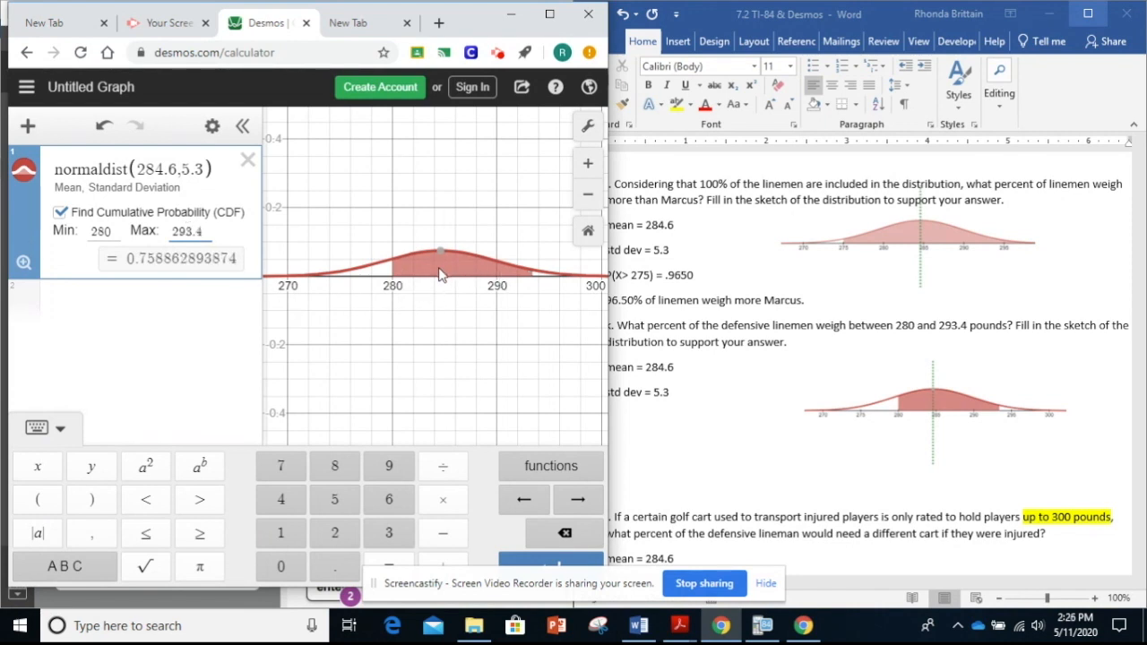
- In the Word document, add the line P(280 < X < 293.4) = .7589 below question k's standard deviation
left_click(655, 453)
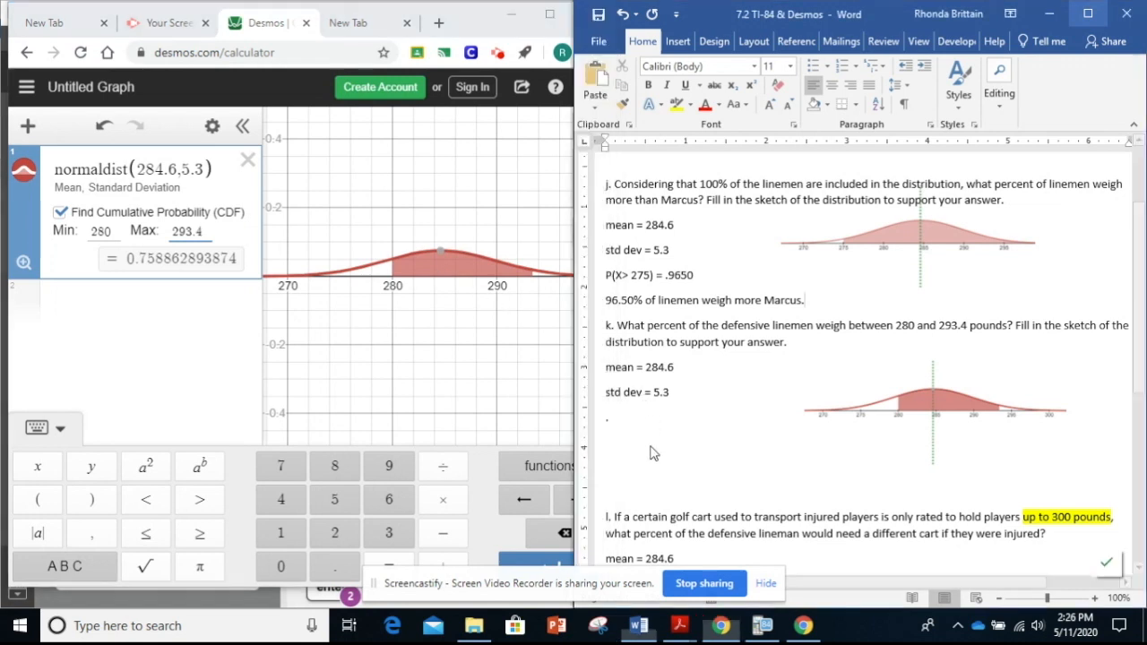
left_click(682, 391)
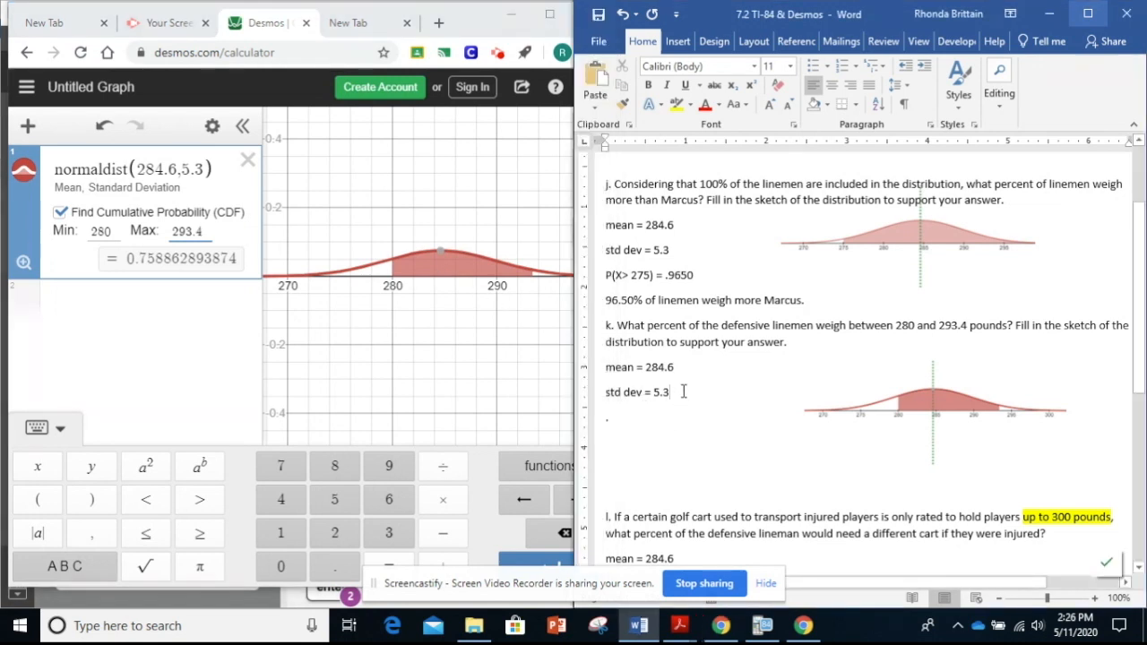
key("Return")
type("P(280")
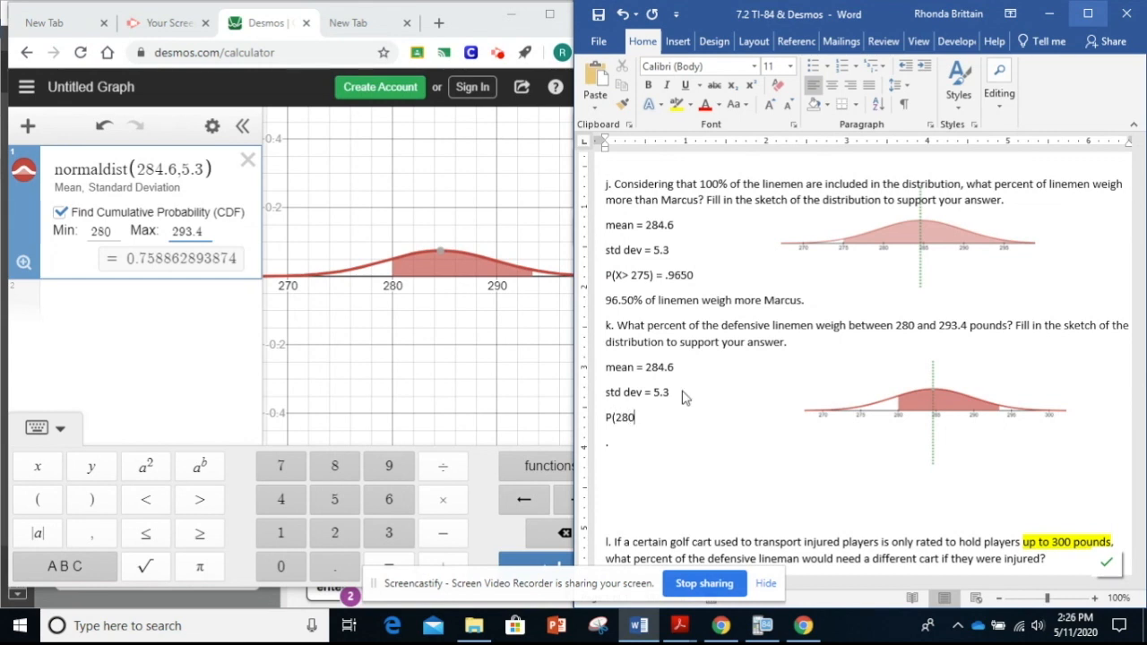
type(" <")
type(" X <")
type(" 293")
type(".4")
type(")")
- Complete question k with a line stating that 75.89% of the linemen weigh between 280 and 293.4
type("5.89%")
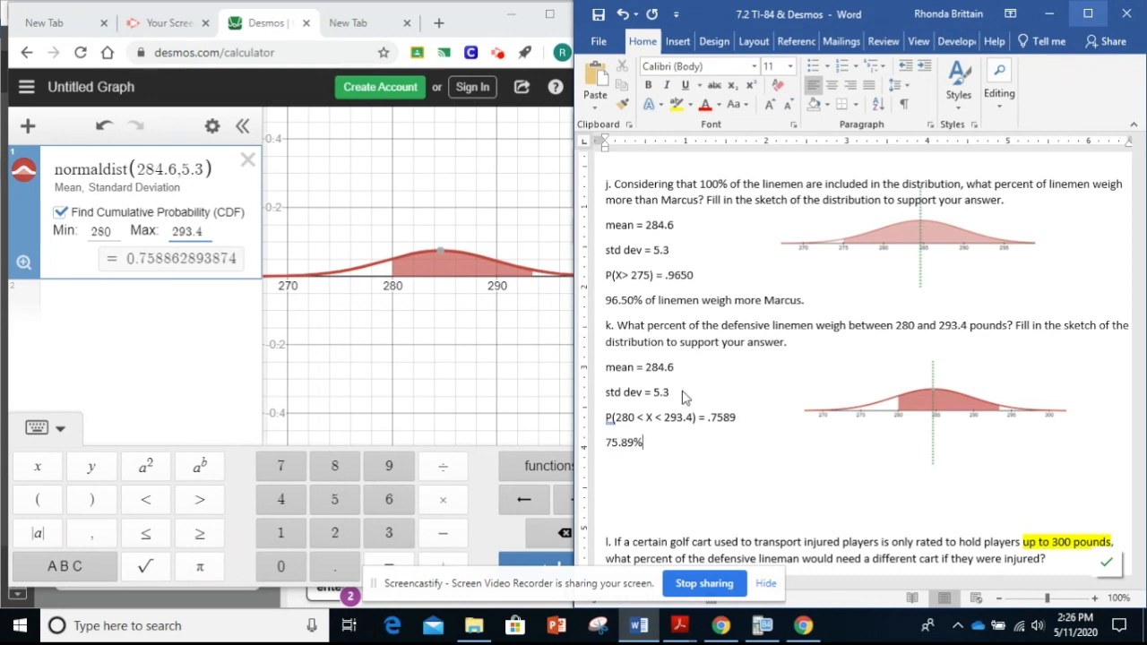
type(" o f the linemen weigh between ")
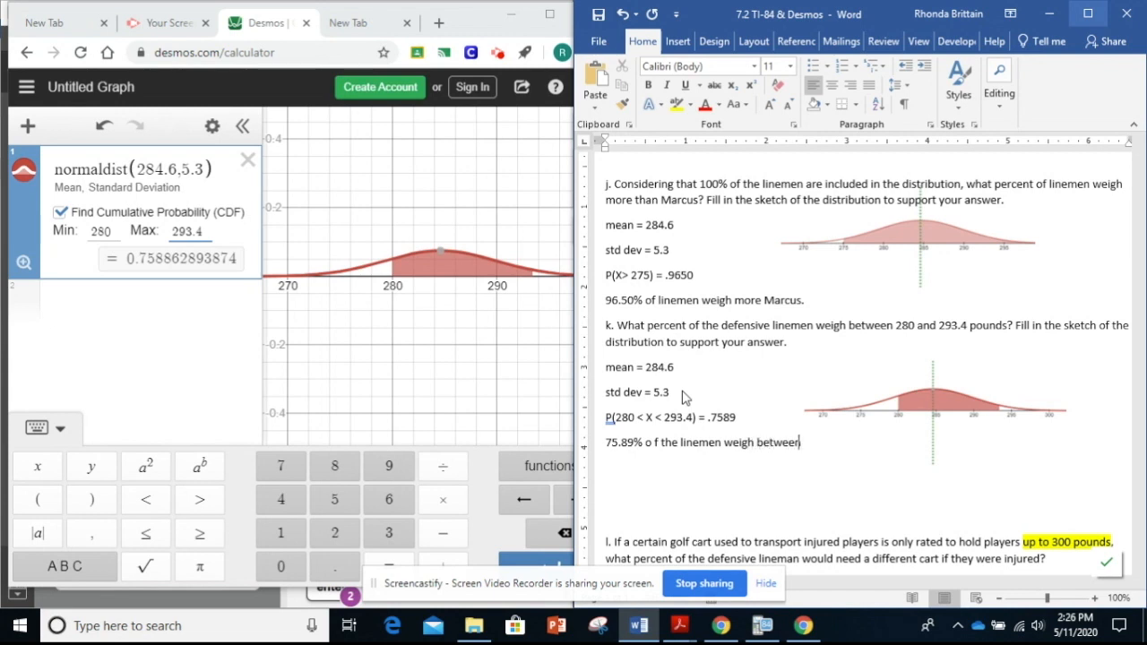
type("280 and 293.4.")
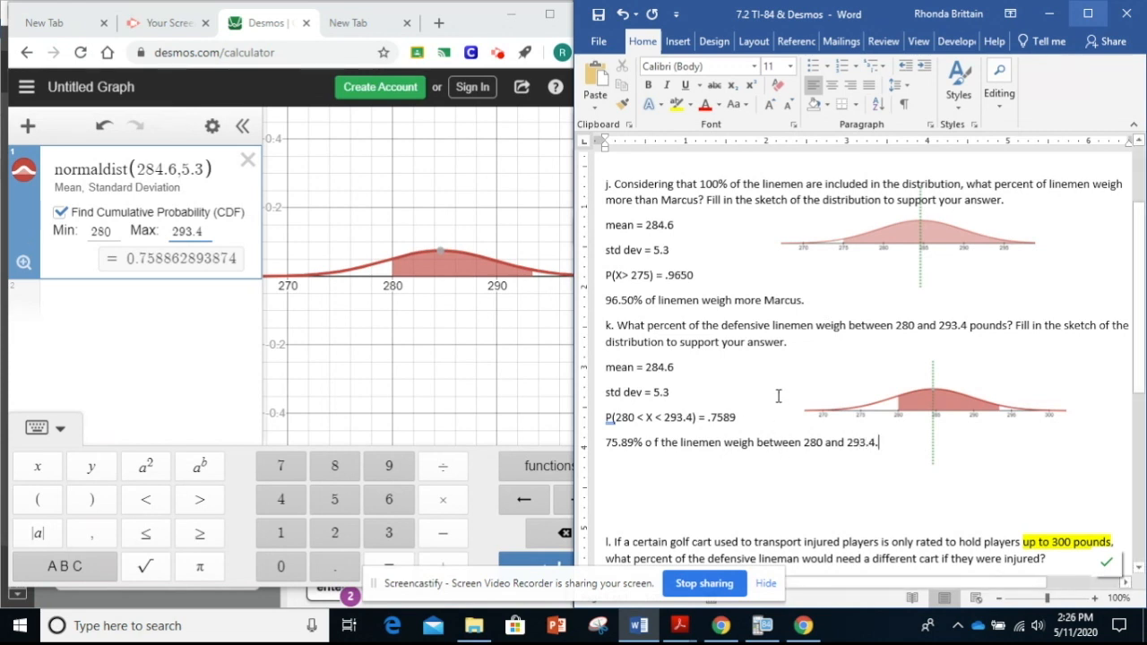
- Add the probability statement P(X > 300) below question l's standard deviation
scroll(810, 376, "down", 3)
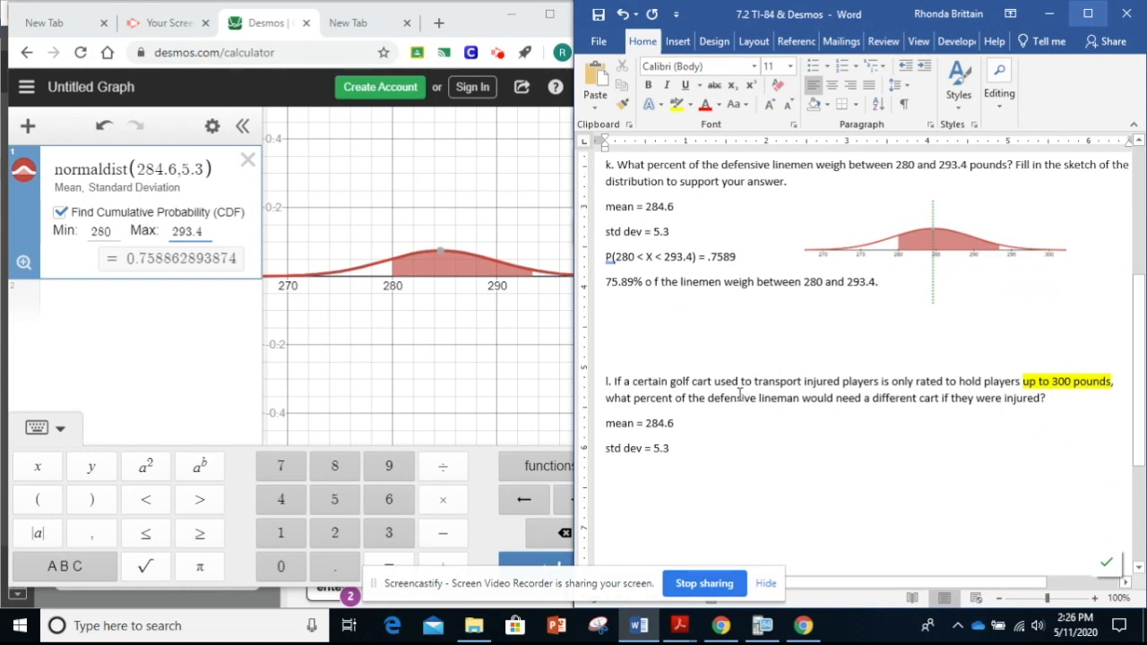
left_click(675, 448)
key("Return")
type("P(X > ")
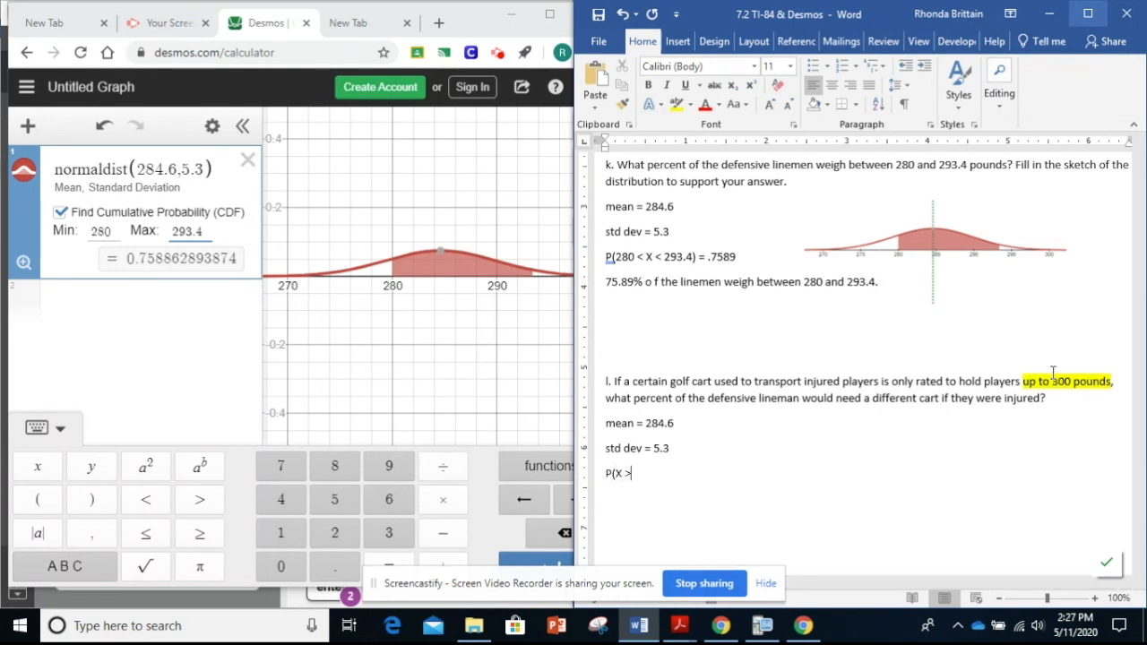
type("300)")
- In Desmos, set the cumulative probability bounds to a minimum of 300 and a maximum of infinity
left_click_drag(113, 230, 83, 238)
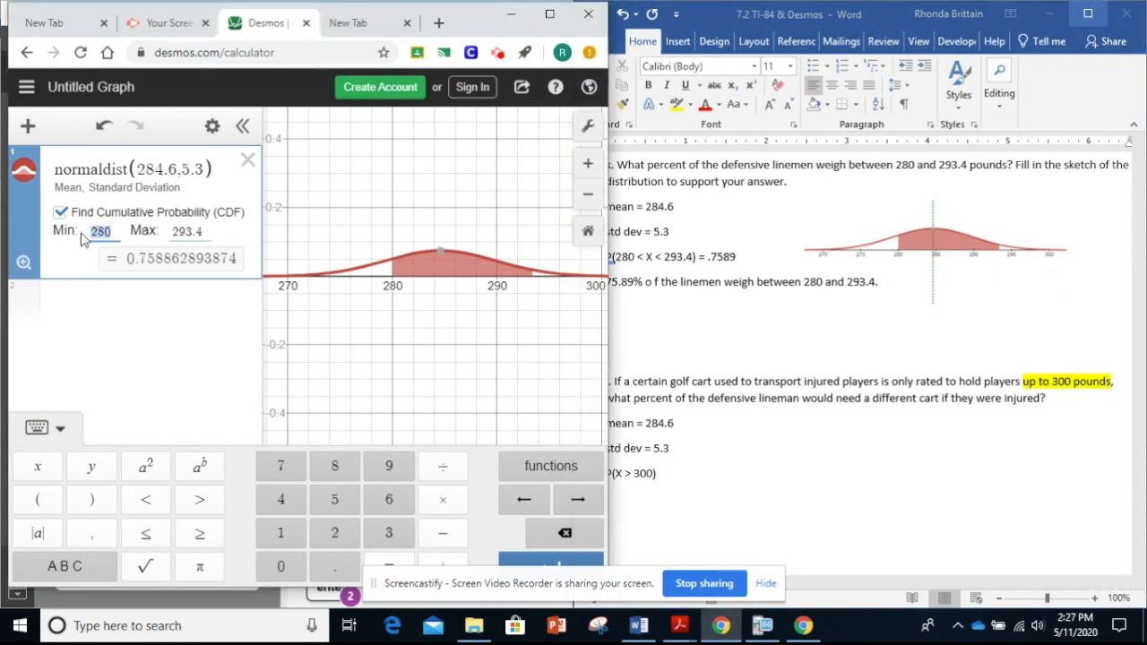
type("300")
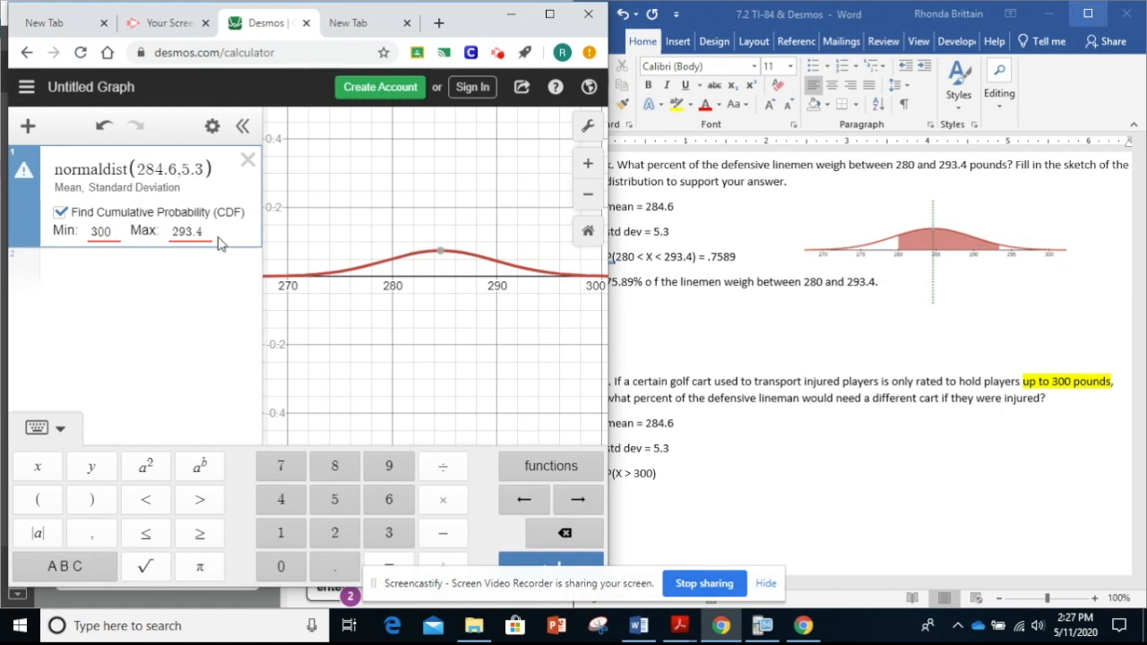
left_click_drag(211, 231, 168, 239)
type("infinity")
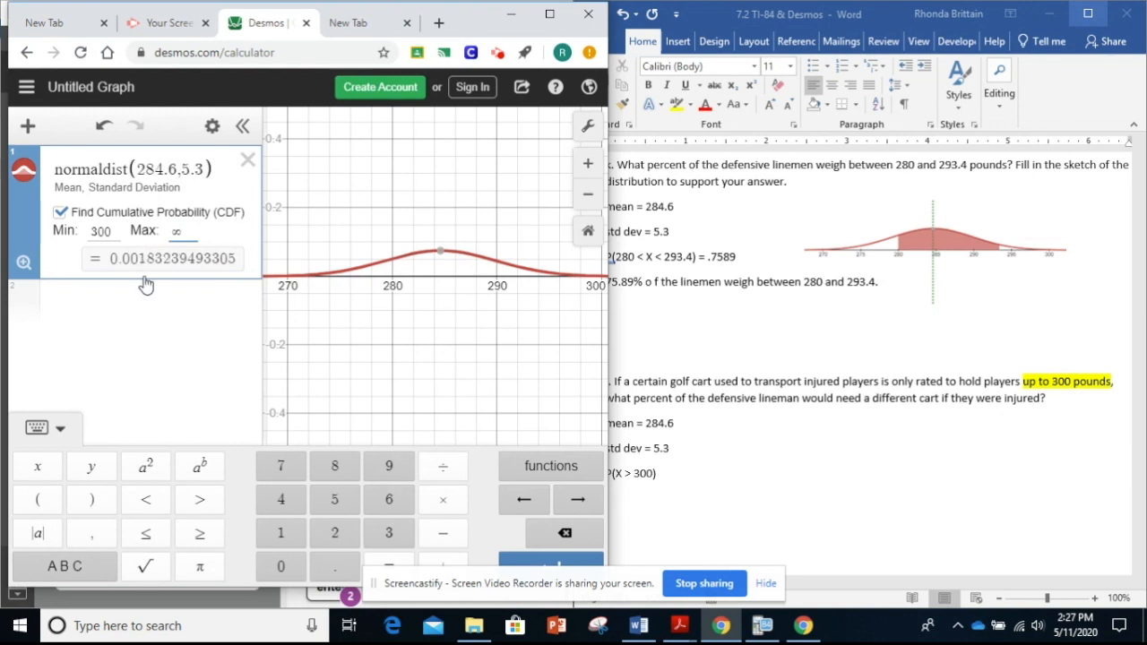
- In the Word document, complete P(X > 300) with .0018 and add the line ".18% of players would need a different cart if injured."
left_click(666, 485)
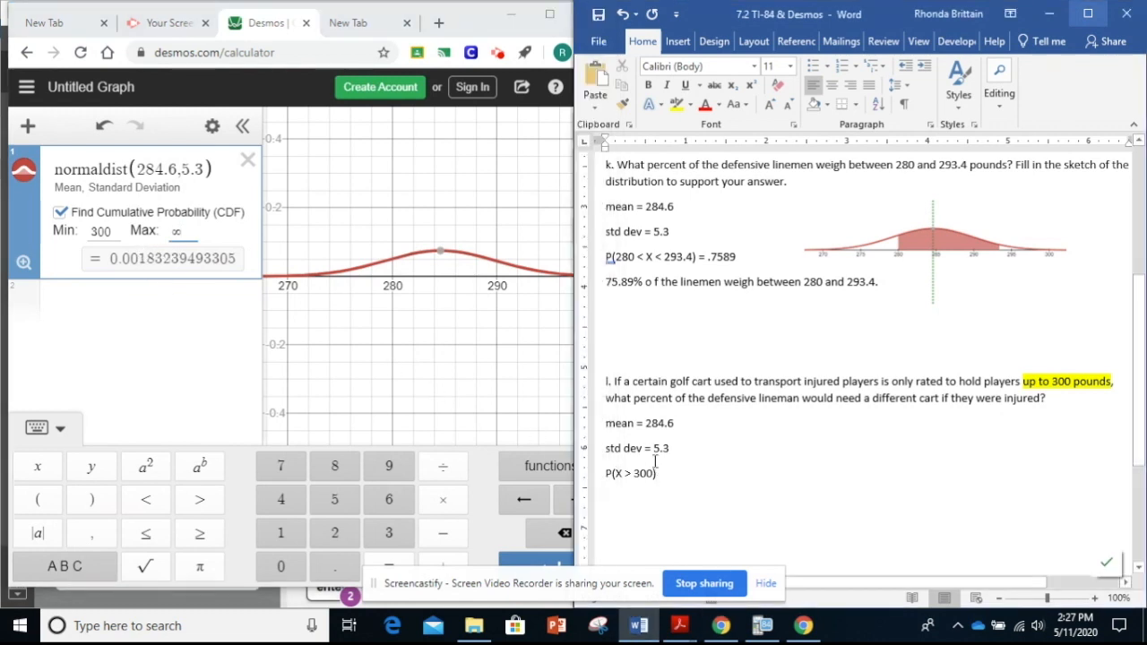
type("0018")
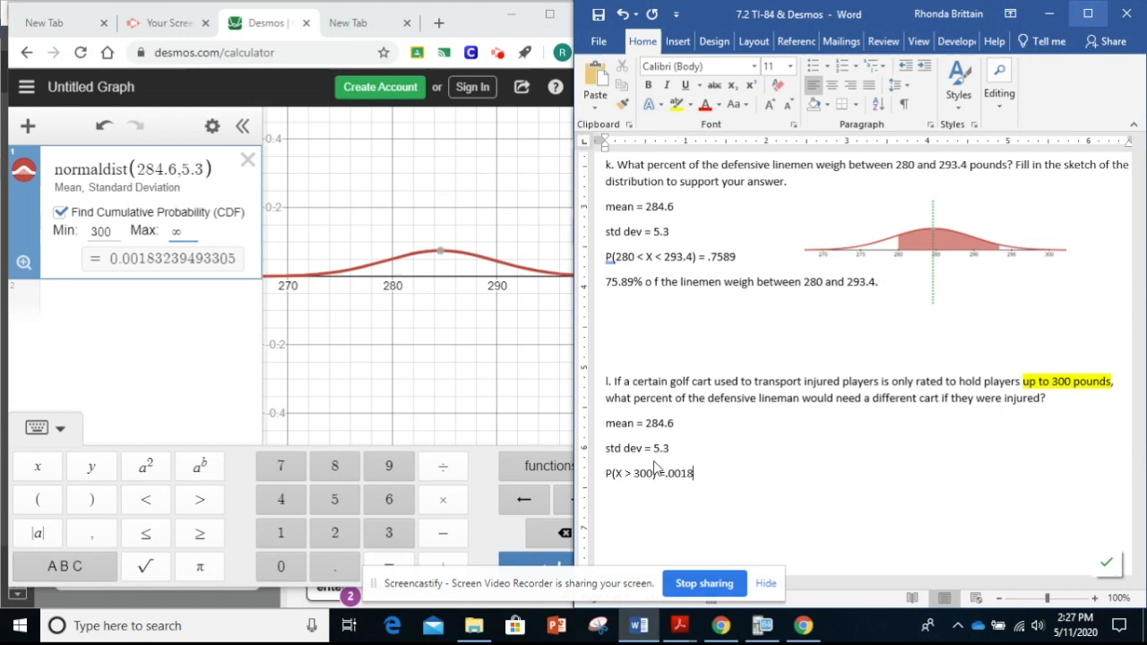
key("Return")
type("of players would")
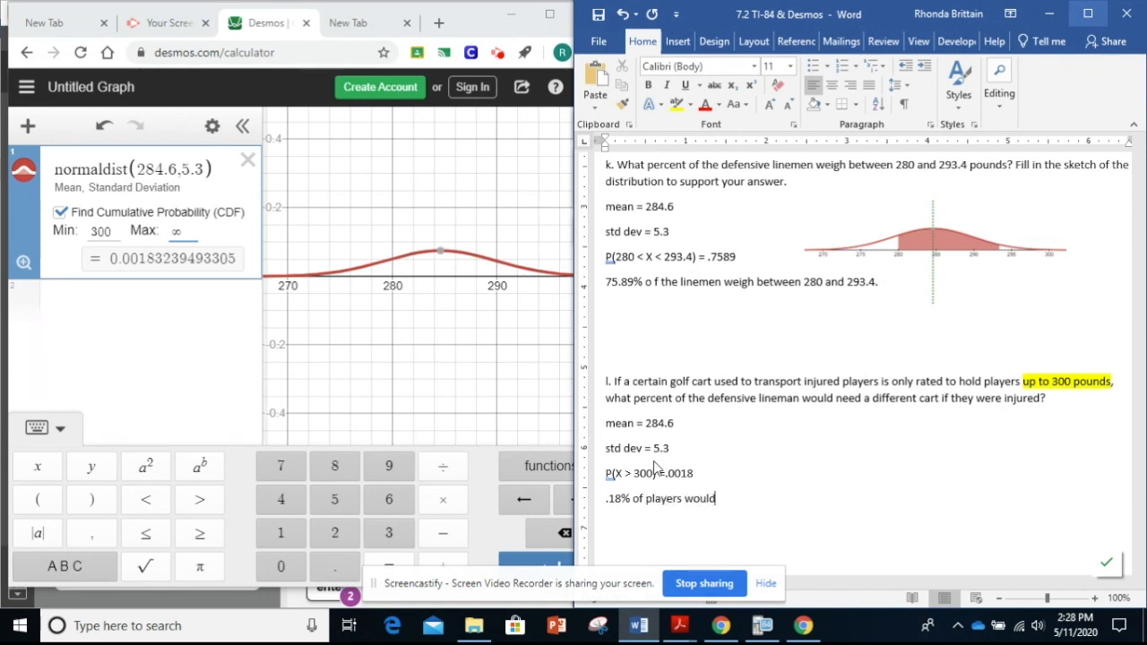
type(" need a different cart if injured.")
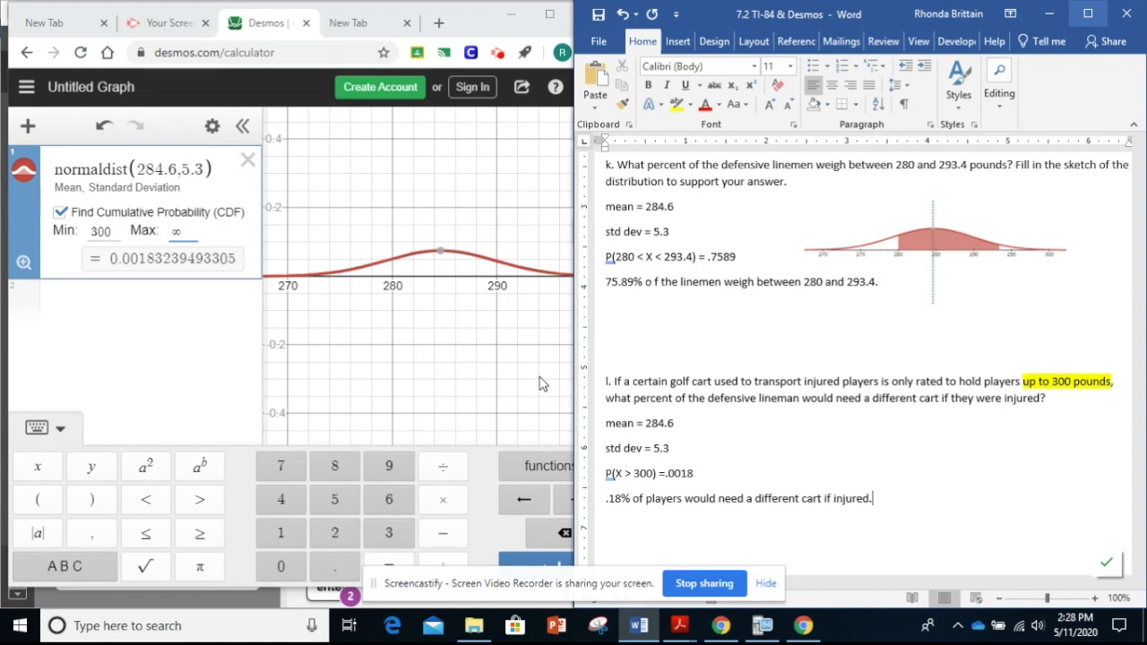
- Maximize the Desmos window and examine the upper tail of the curve around x = 300
left_click(463, 321)
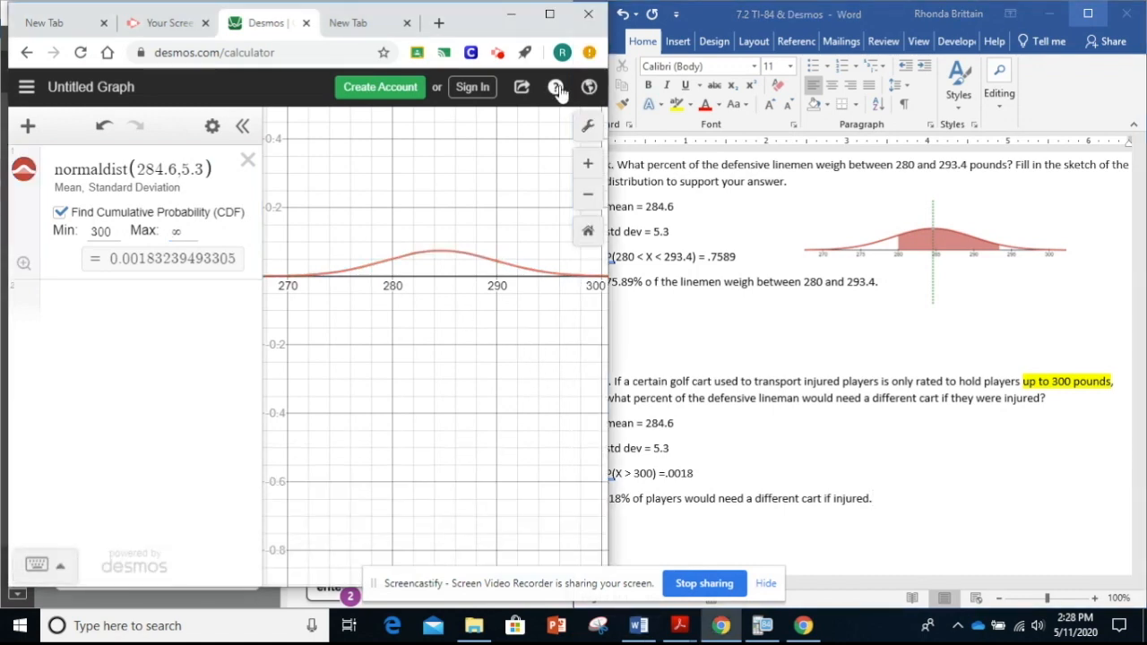
left_click(550, 16)
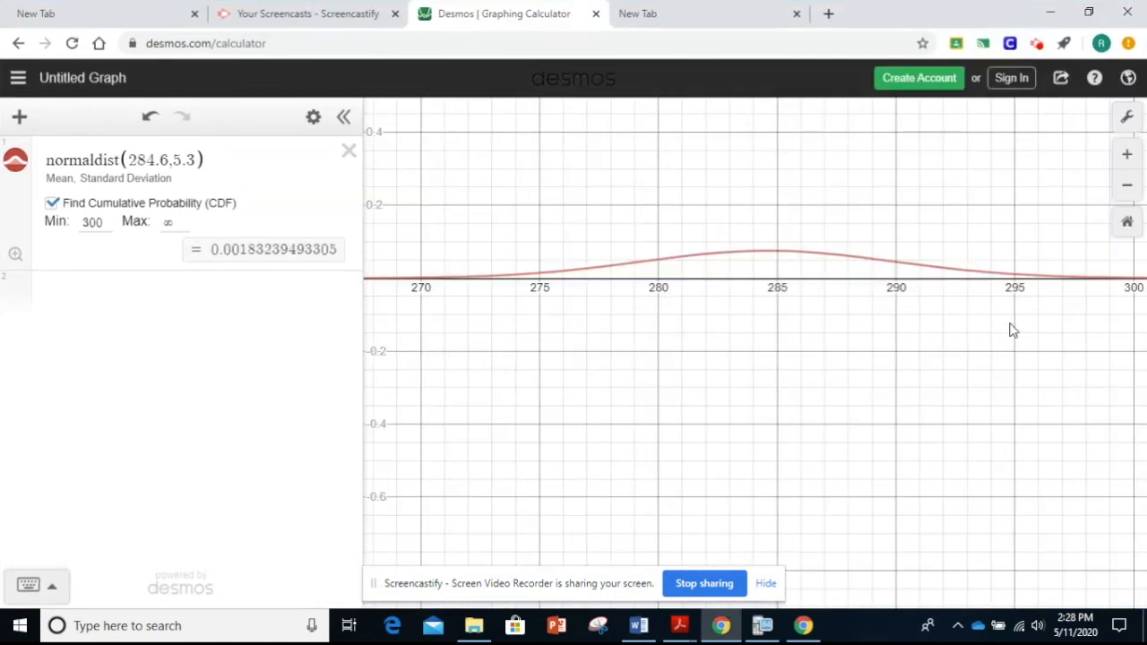
left_click_drag(961, 495, 819, 510)
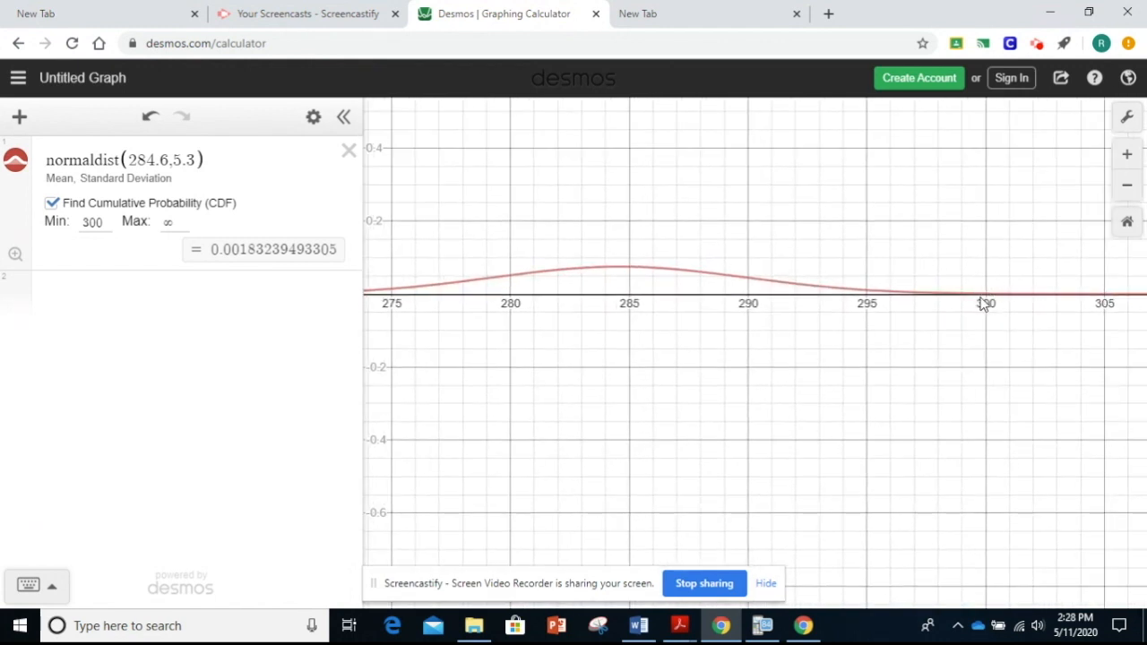
- Set the cumulative probability bounds to a minimum of negative infinity and a maximum of 300
double_click(101, 223)
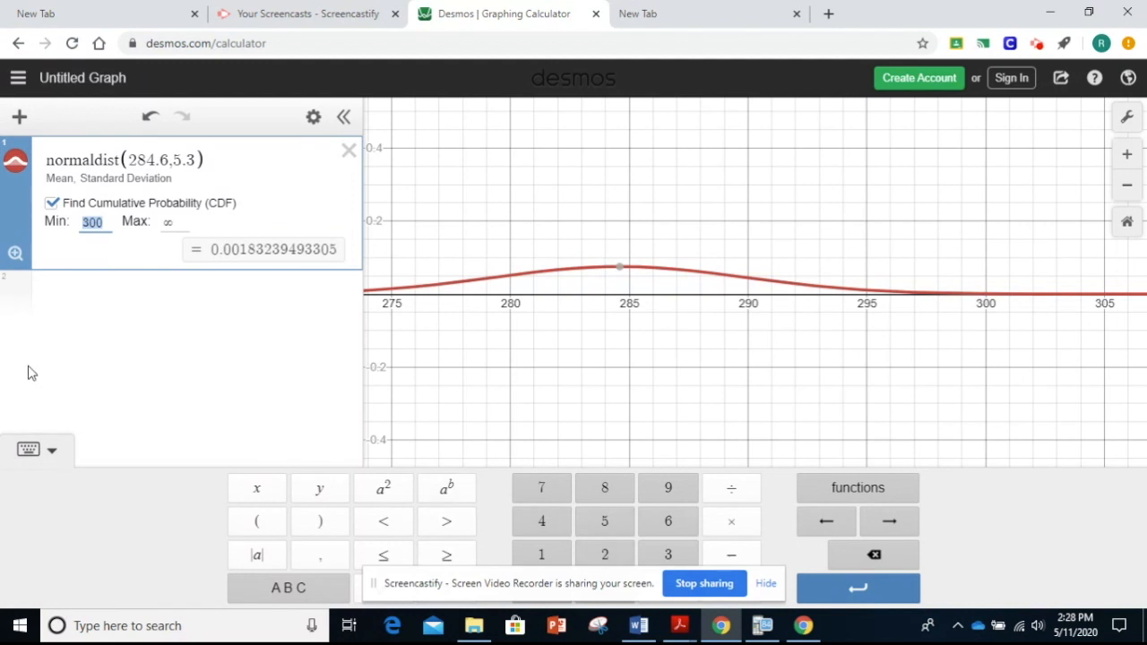
type("-in")
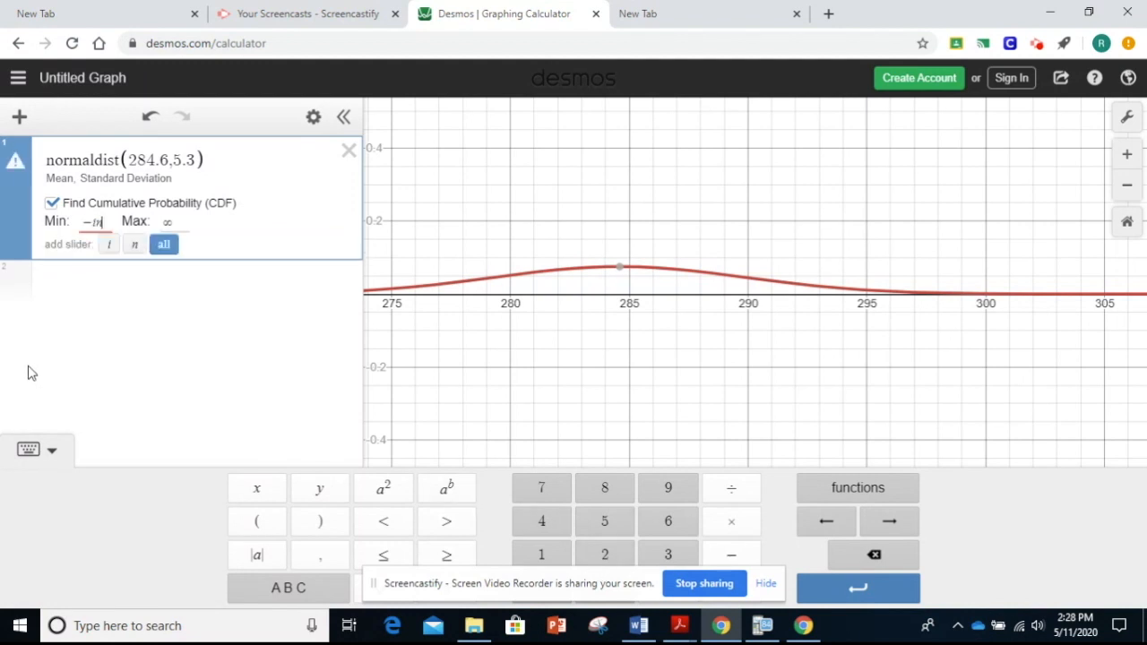
type("finity")
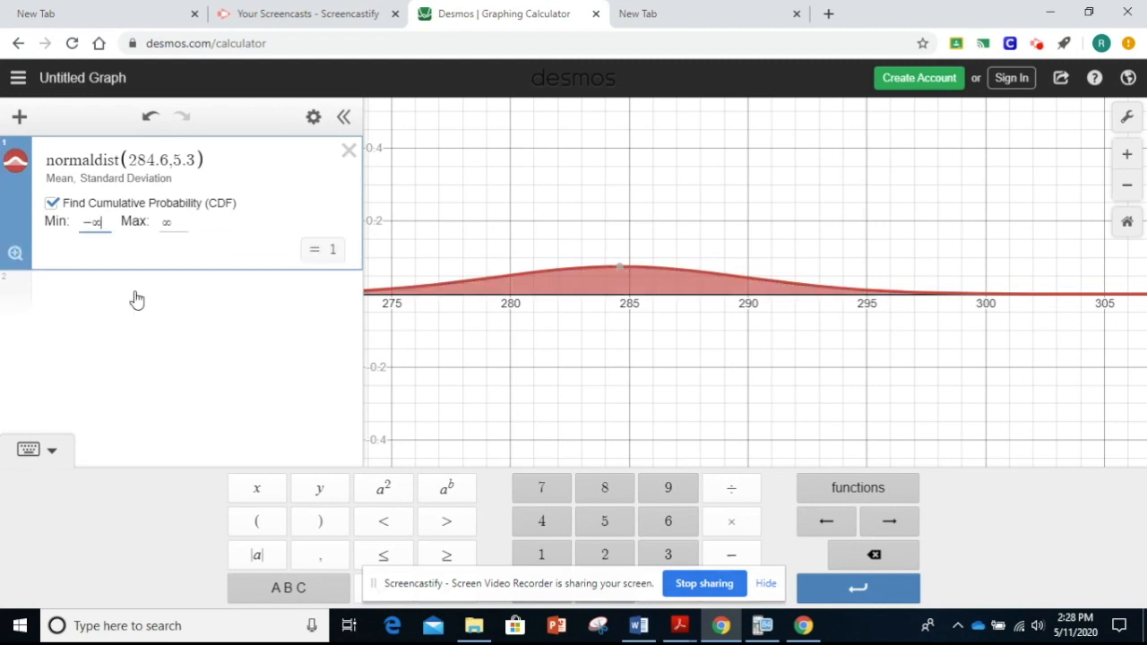
left_click(172, 221)
type("300")
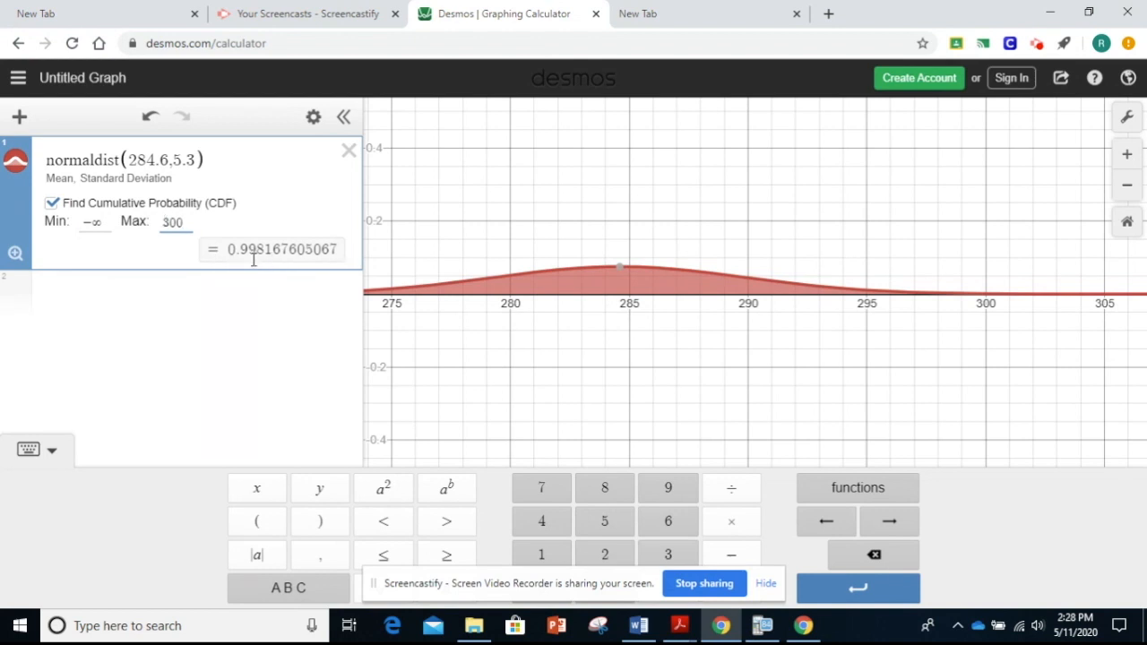
- Calculate the complement 1 − .998167 in a new expression below the normaldist function
left_click(189, 300)
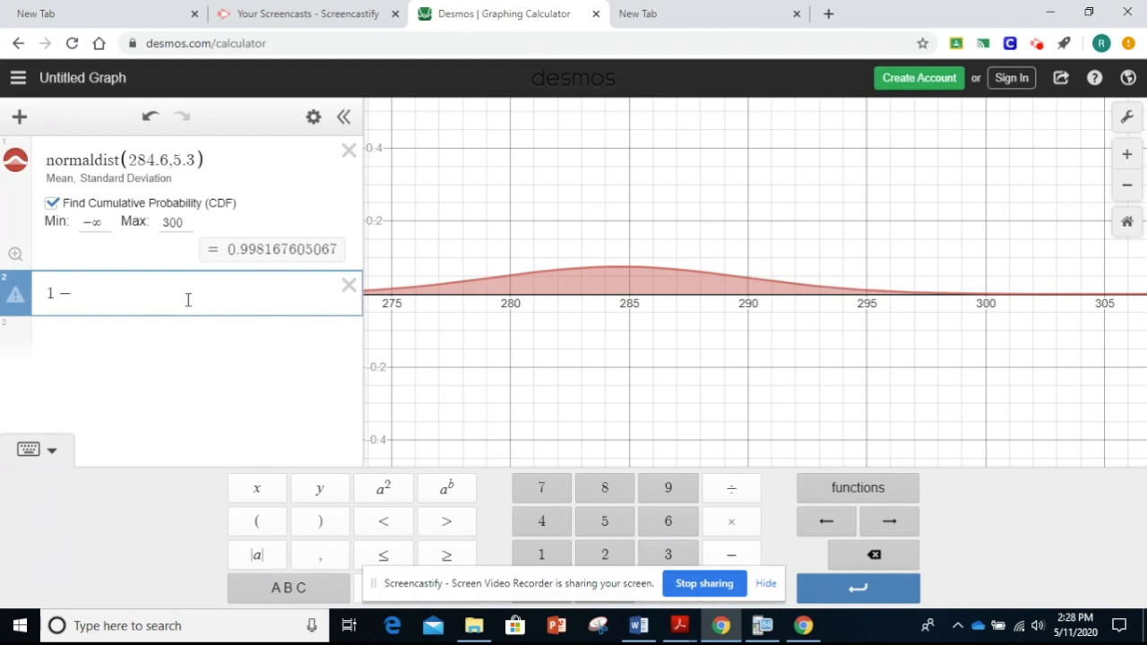
left_click(291, 253)
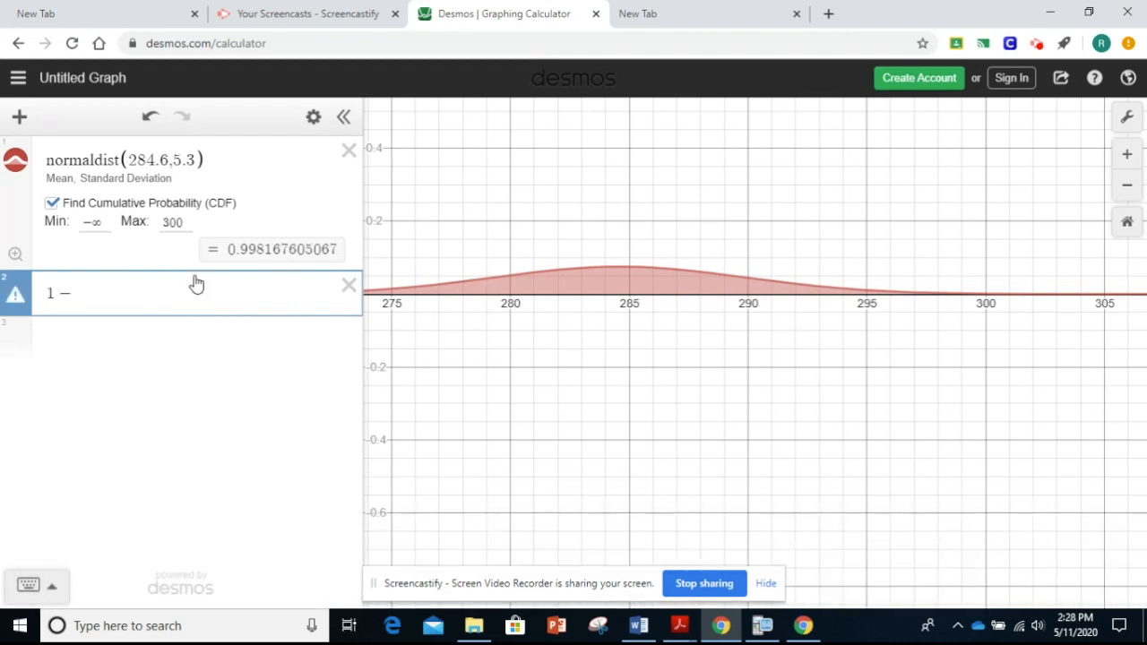
left_click(177, 288)
type(".9")
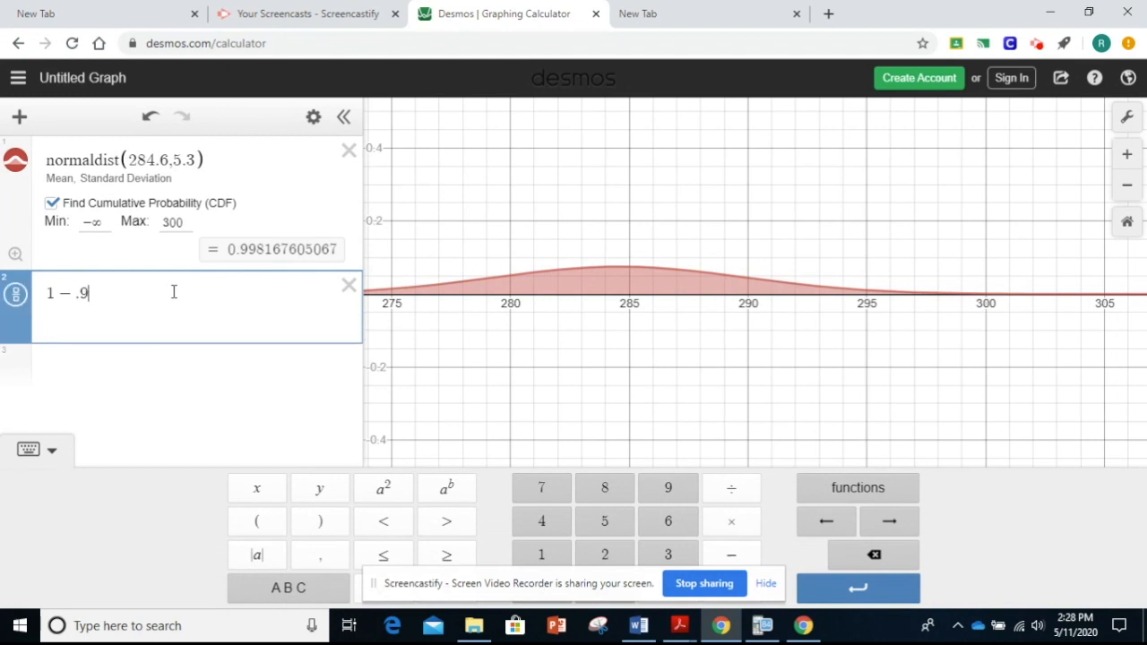
type("98167")
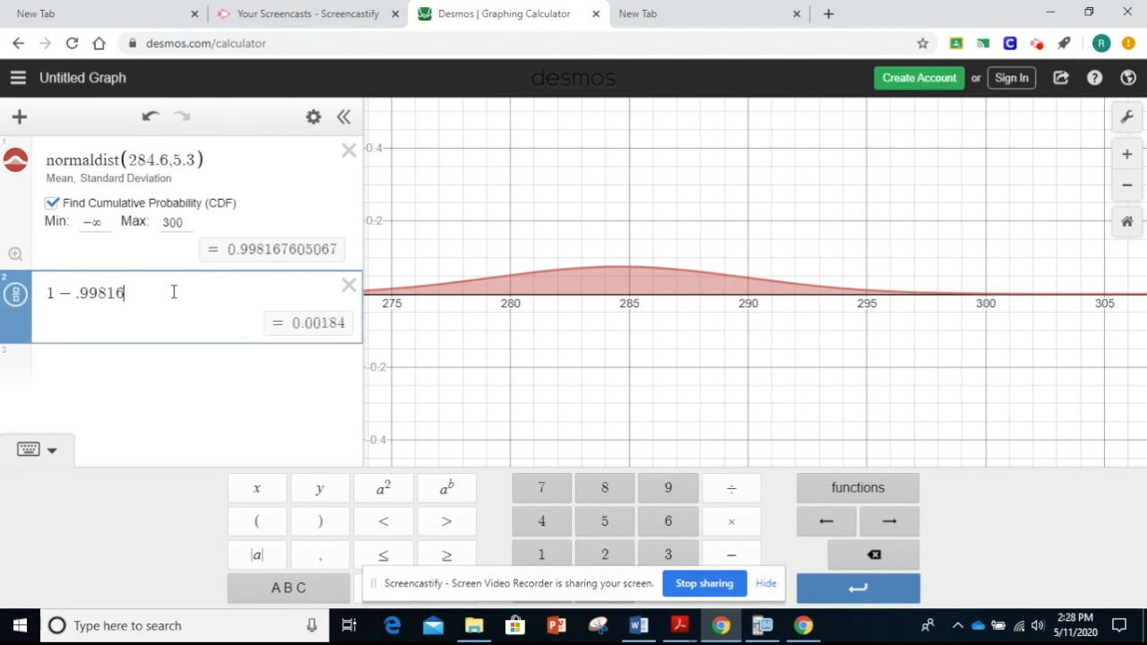
key("Return")
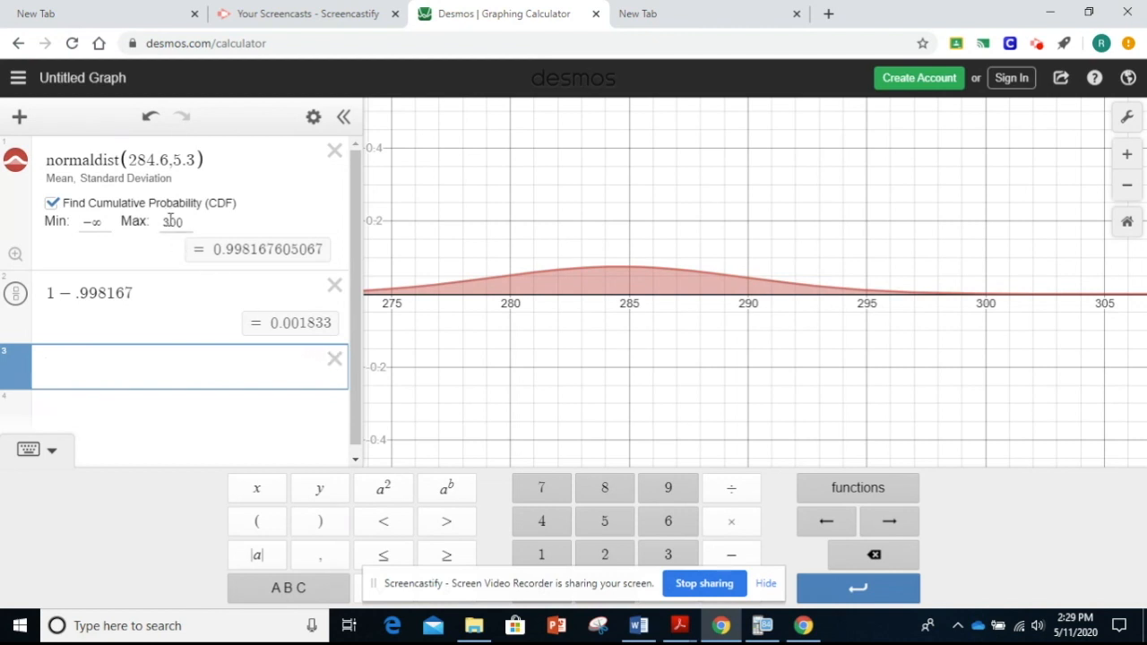
- Set the maximum bound of the cumulative probability to infinity to cover the whole distribution
left_click_drag(162, 221, 186, 225)
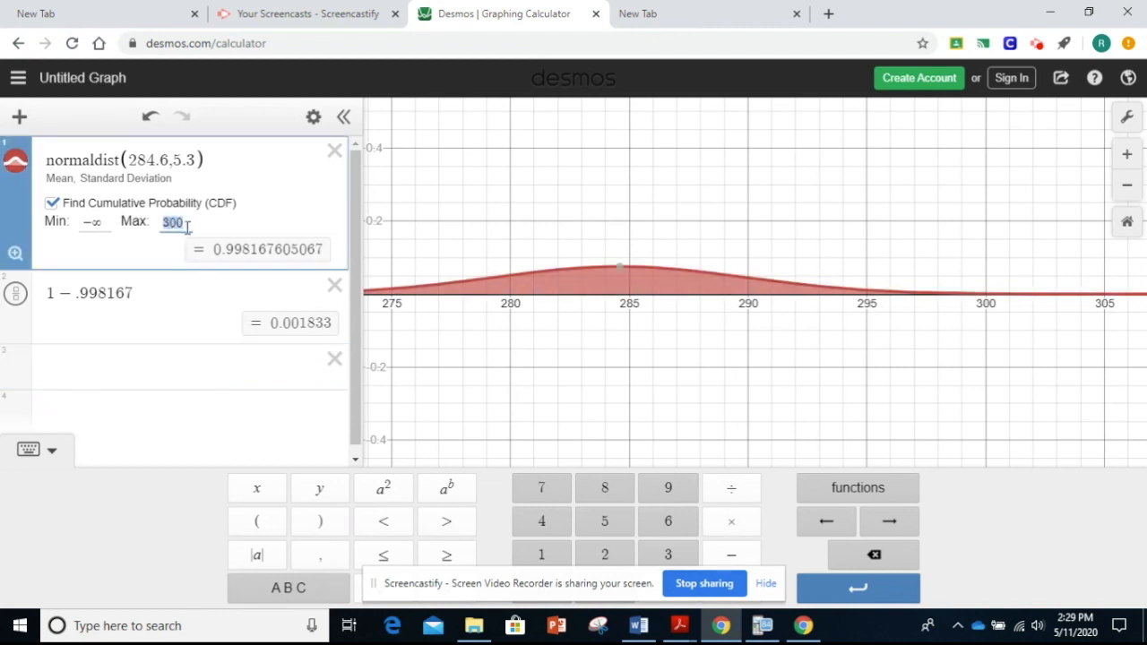
type("infini")
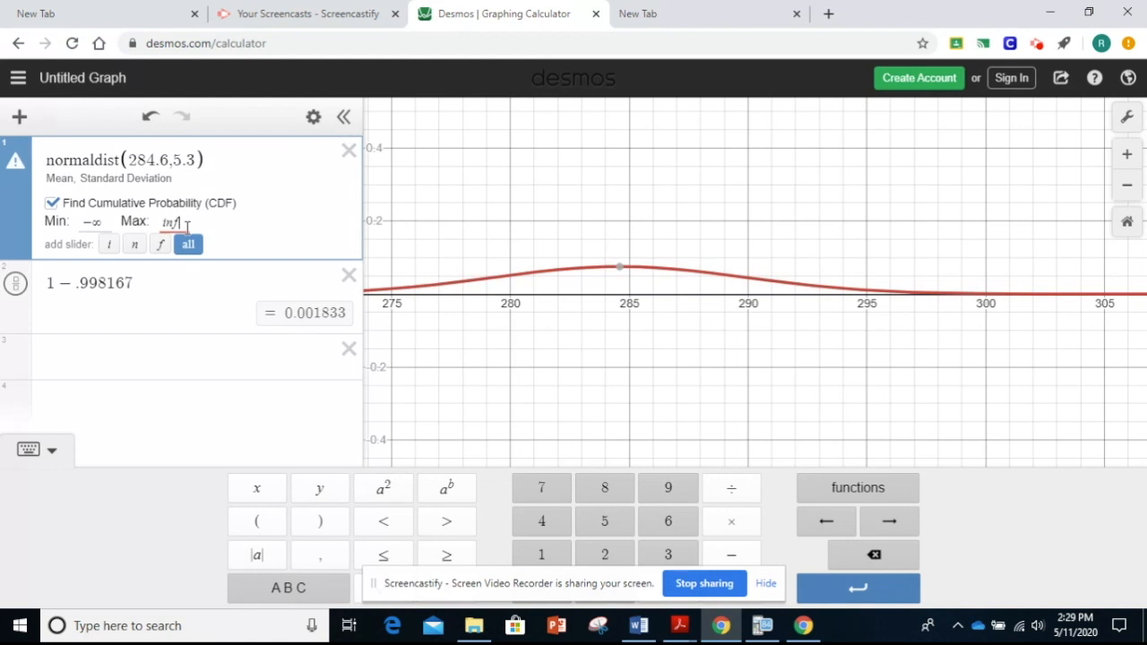
type("ty")
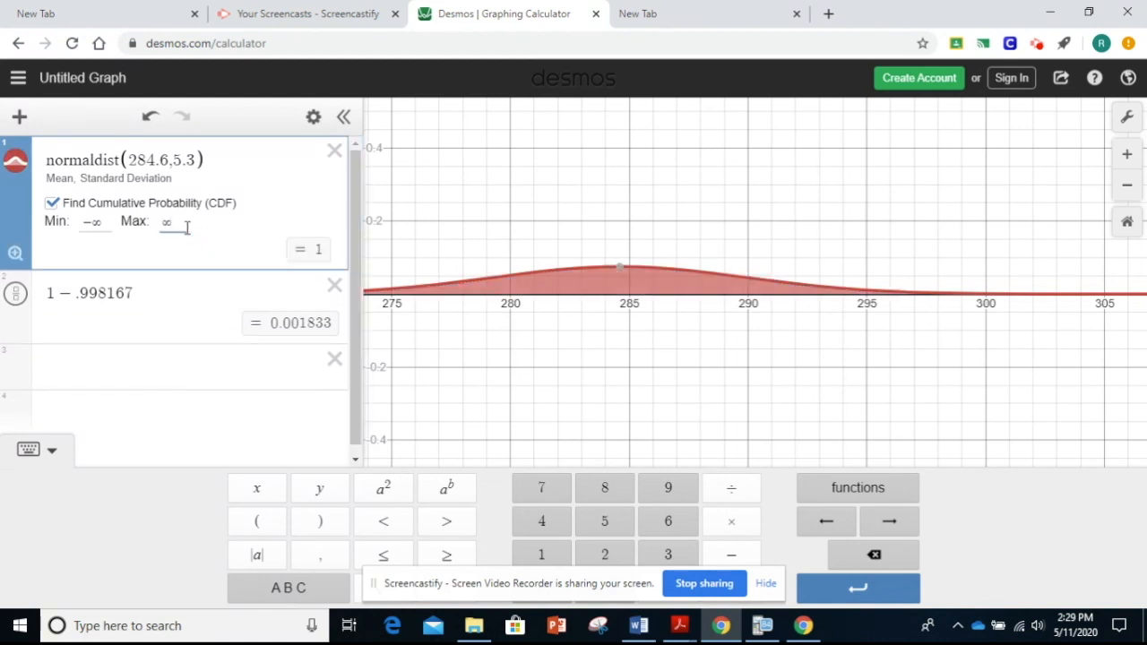